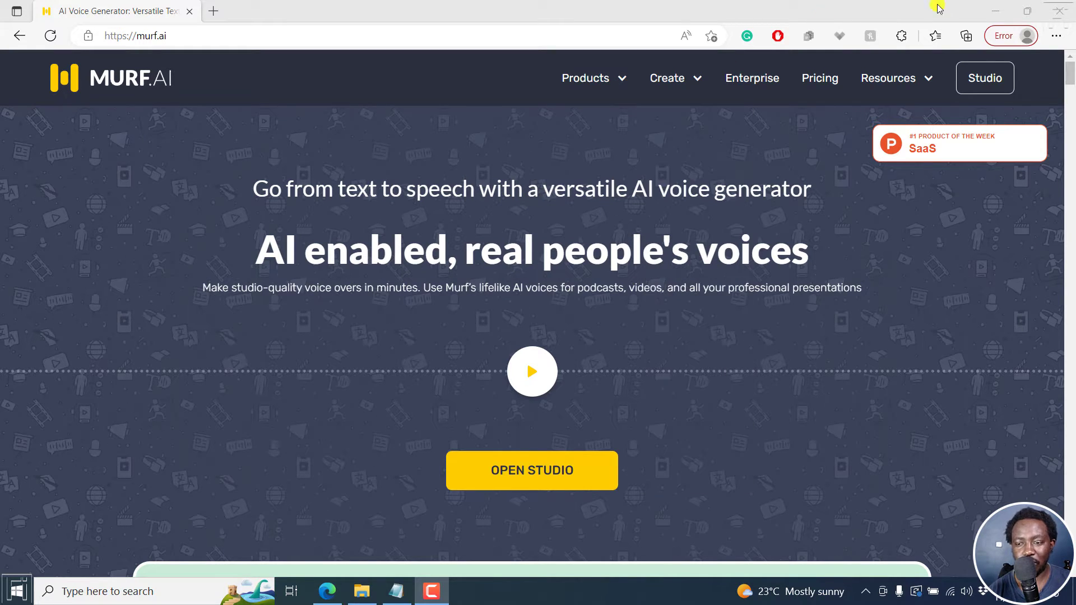
# Open Murf Studio and start a new project titled 'Sample Audio'
pyautogui.click(990, 82)
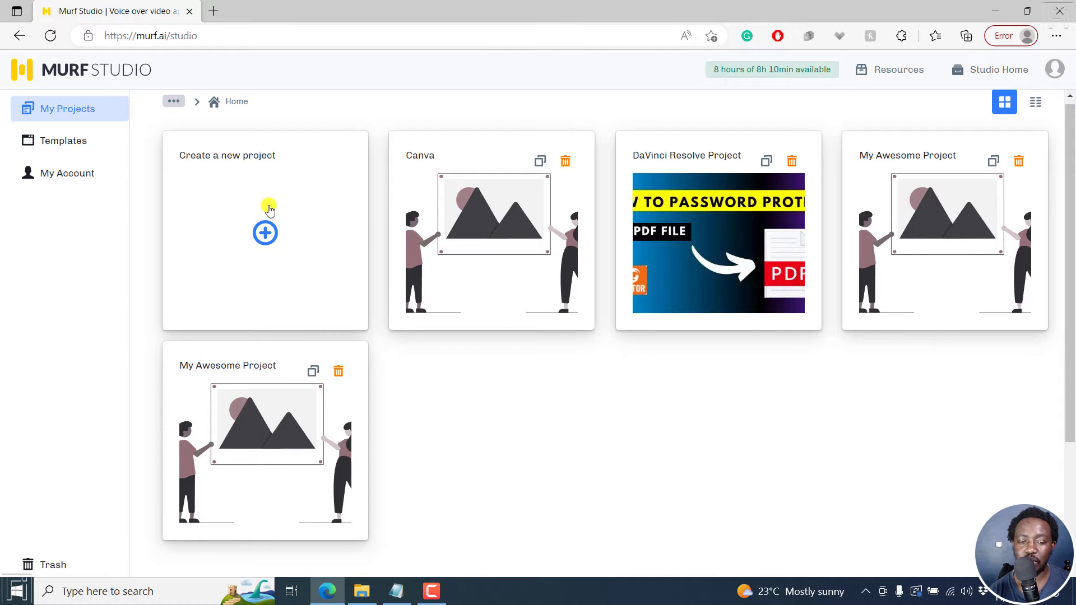
pyautogui.click(264, 233)
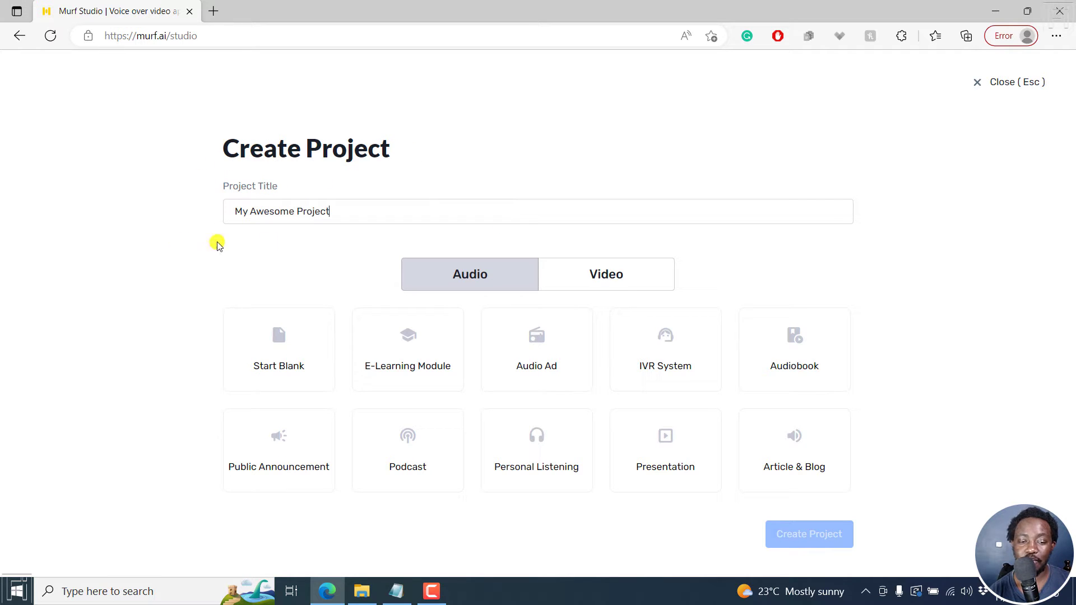
pyautogui.tripleClick(341, 216)
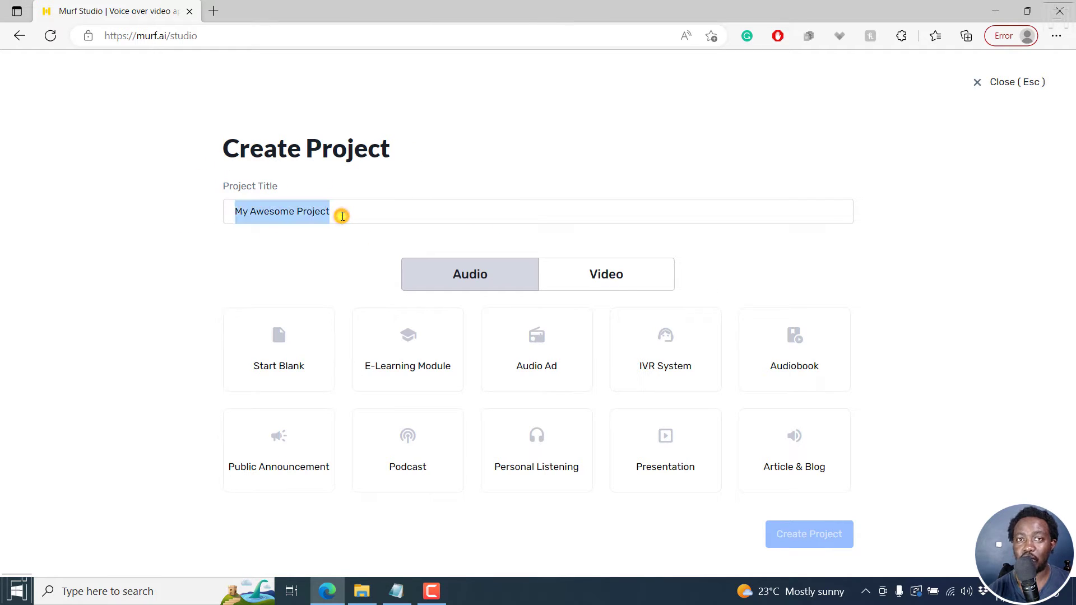
pyautogui.write('Sa')
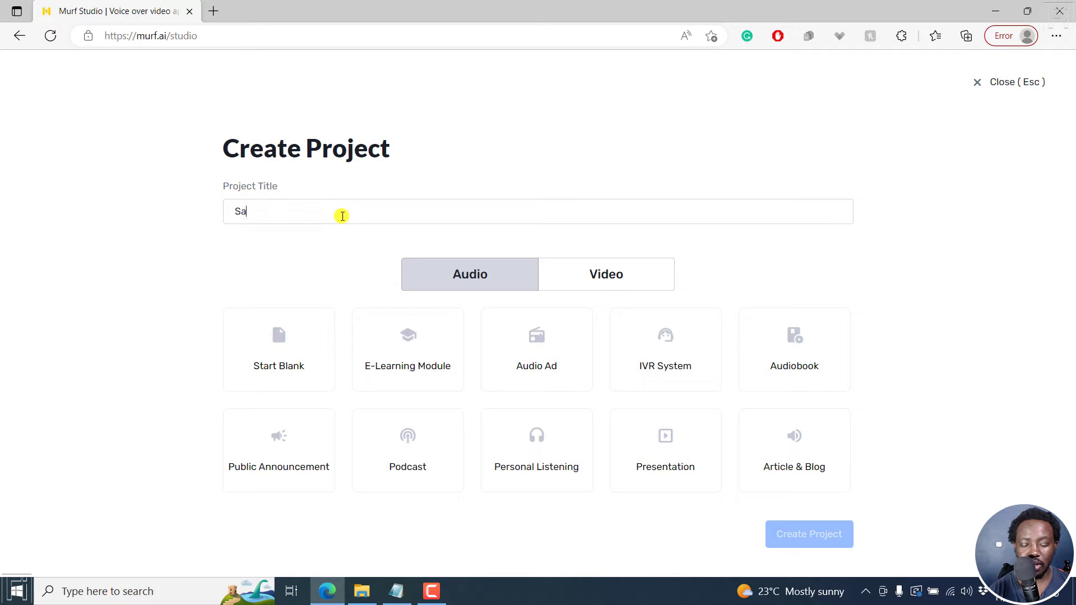
pyautogui.write('mpel le ')
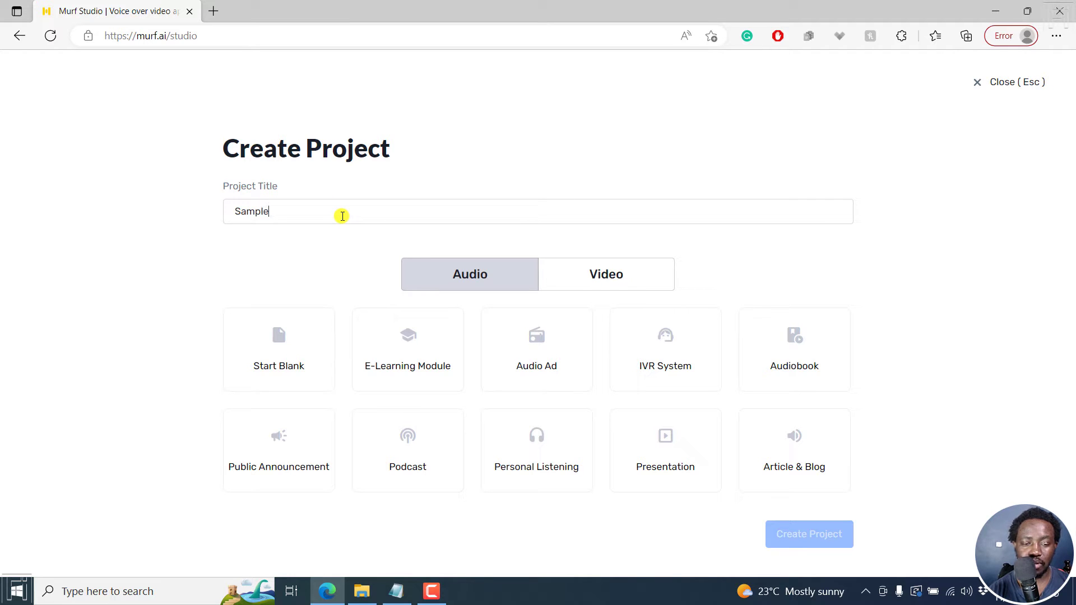
pyautogui.write('A')
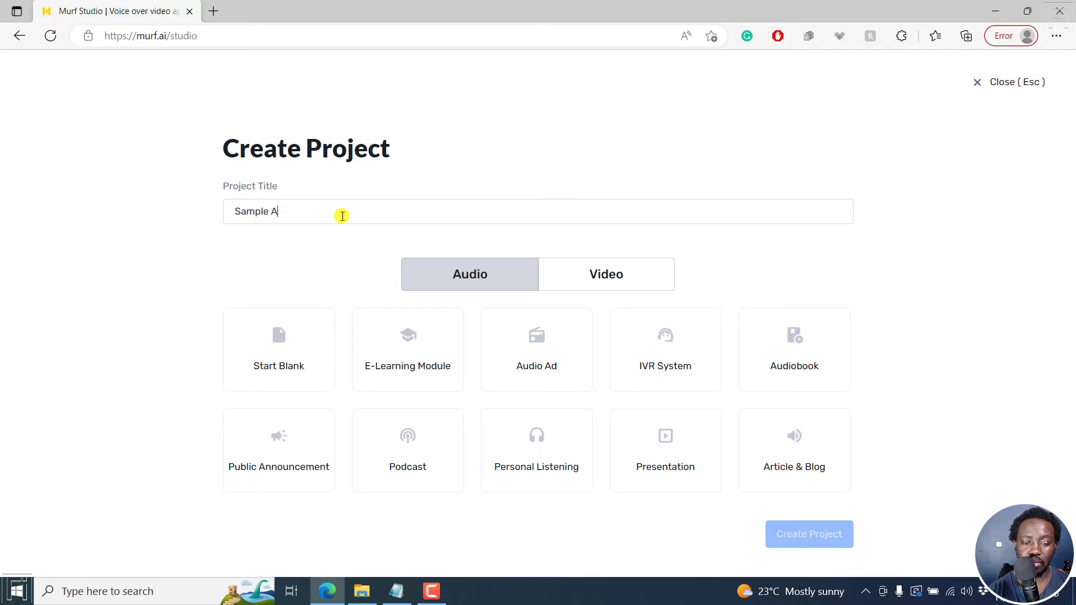
pyautogui.press('BackSpace')
pyautogui.write('Audio')
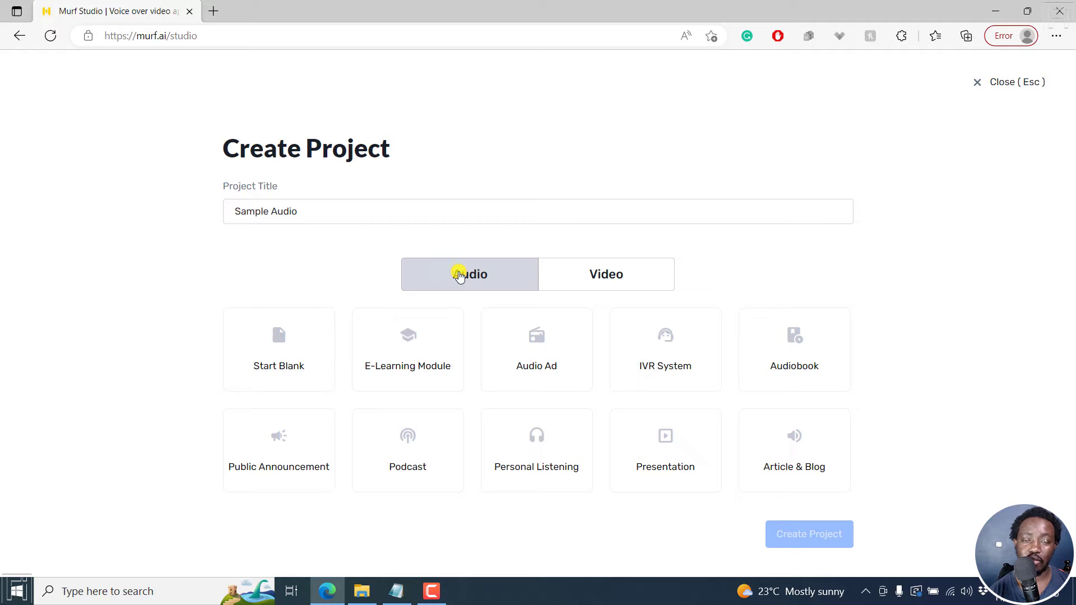
# Choose the blank Audio template and create the project
pyautogui.click(599, 267)
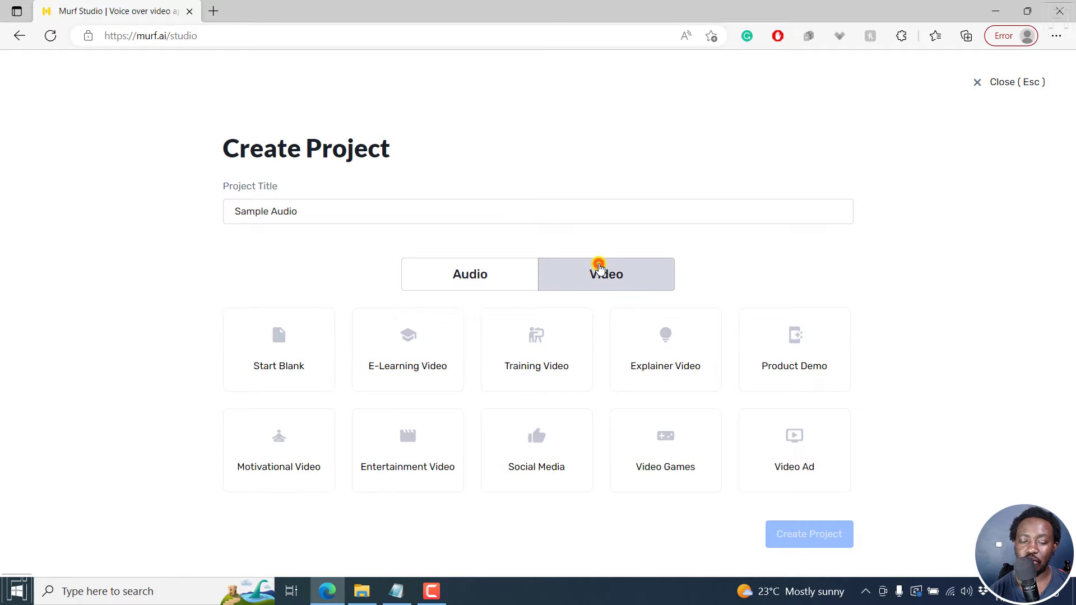
pyautogui.click(460, 275)
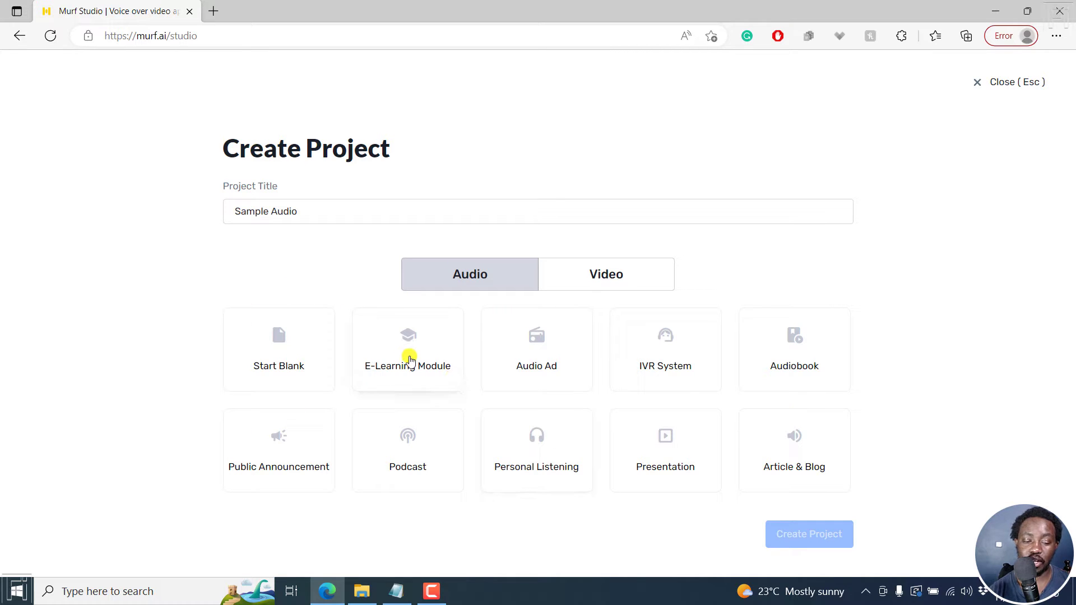
pyautogui.click(275, 356)
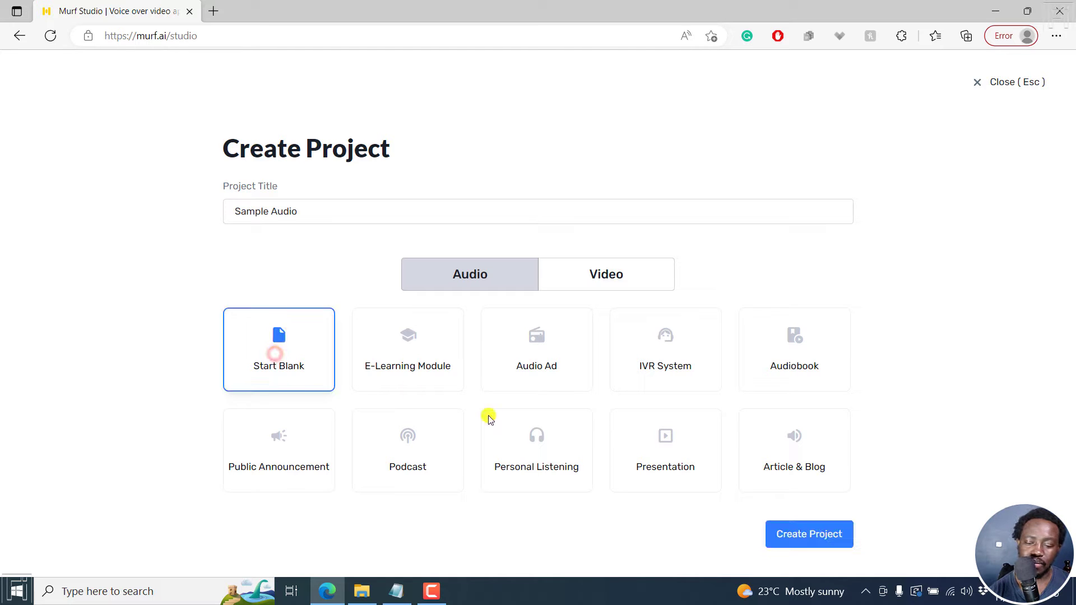
pyautogui.click(811, 540)
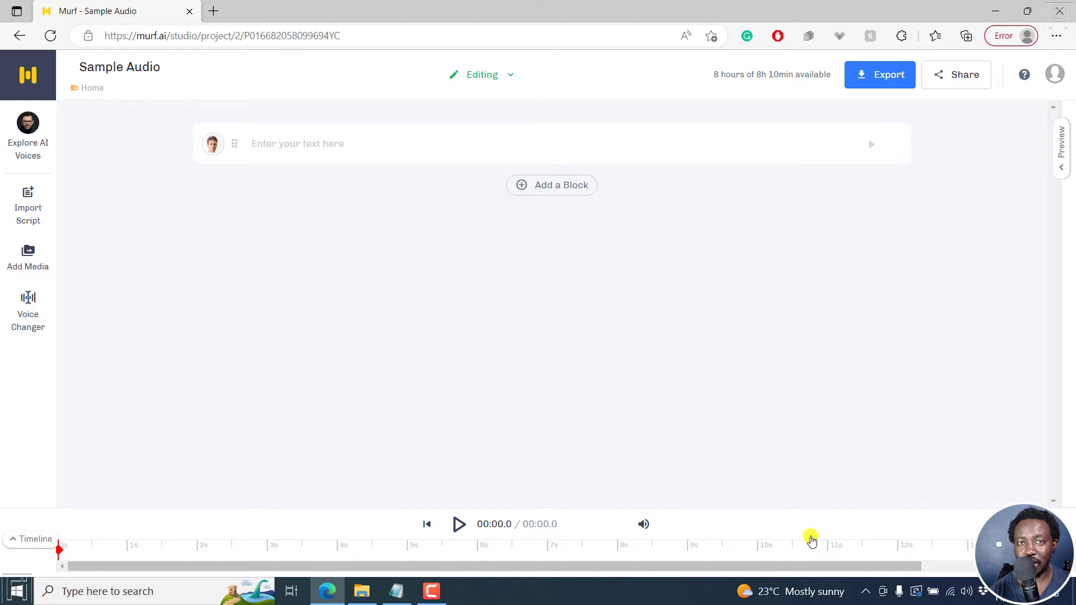
# Play the original Canva Short MP3 in Windows Media Player, pause it, and return to Murf
pyautogui.click(360, 595)
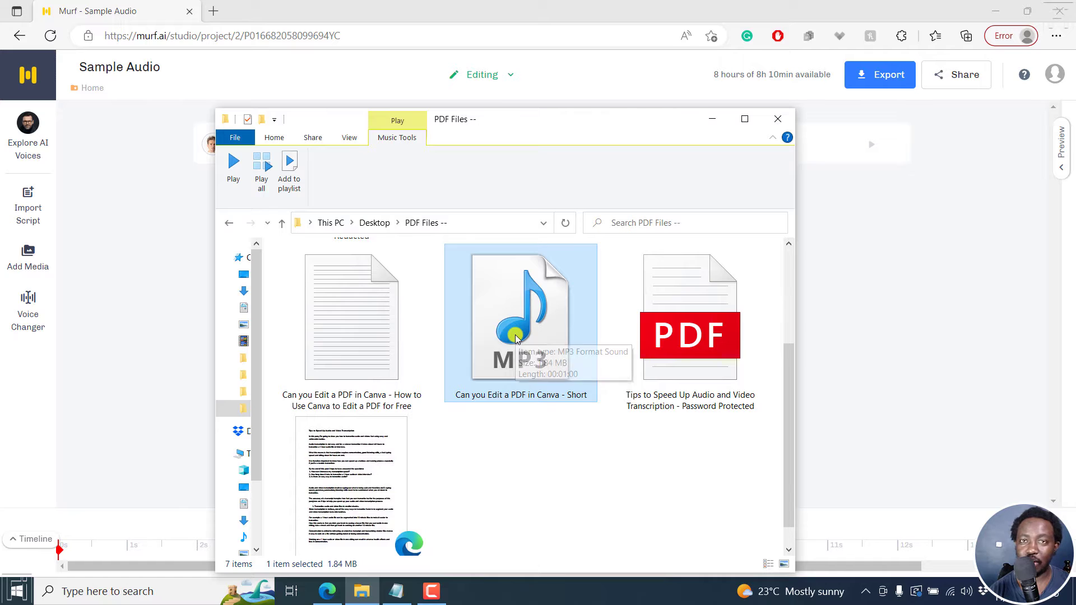
pyautogui.doubleClick(515, 336)
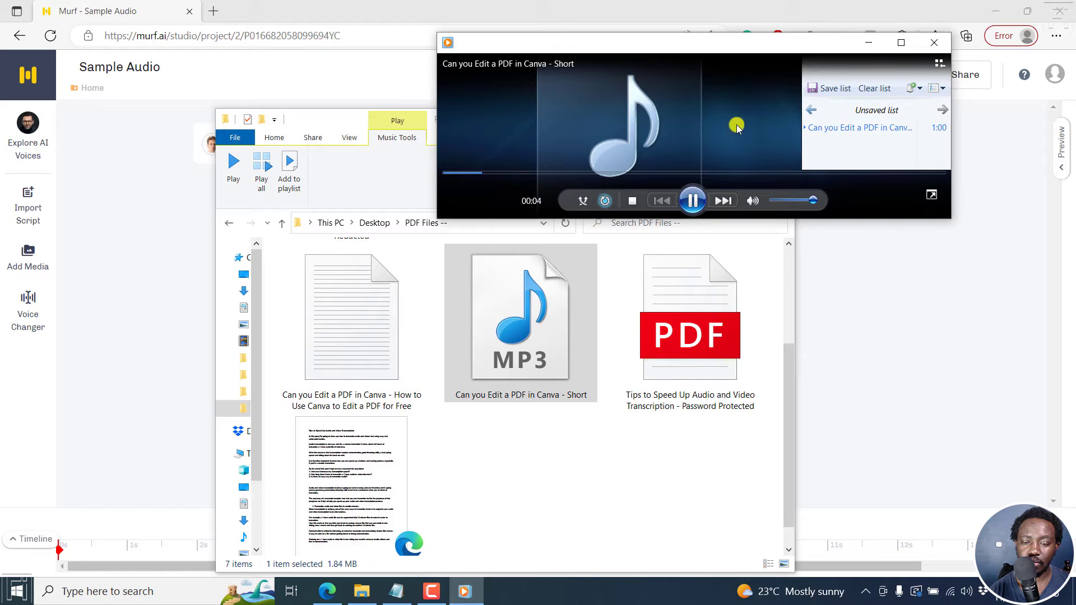
pyautogui.click(693, 202)
pyautogui.hotkey('alt', 'Tab')
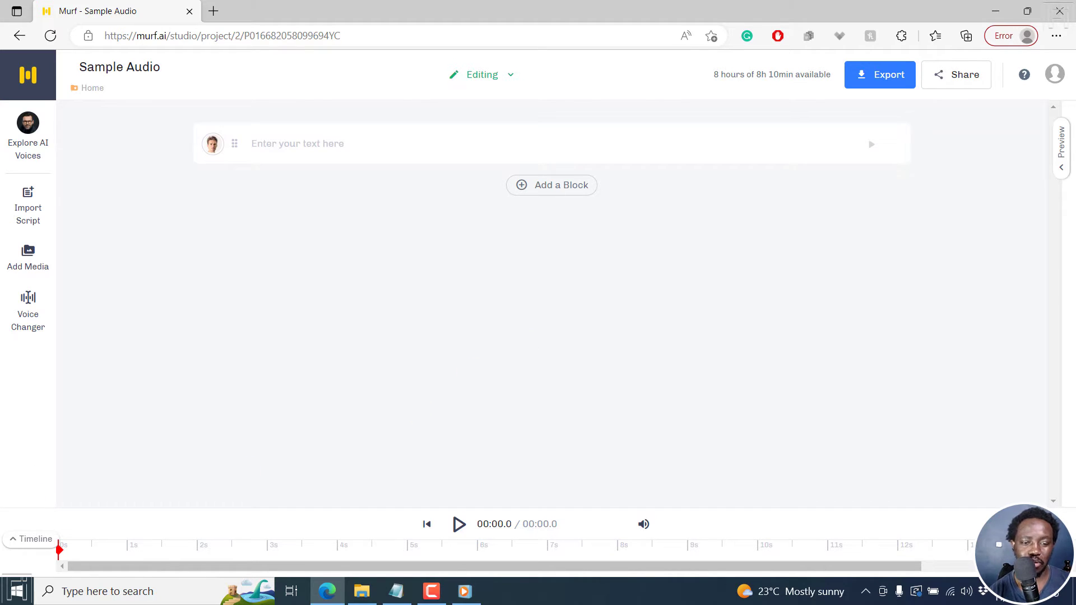
# Upload 'Can you Edit a PDF in Canva - Short' from the PDF Files folder to Voice Changer
pyautogui.click(45, 328)
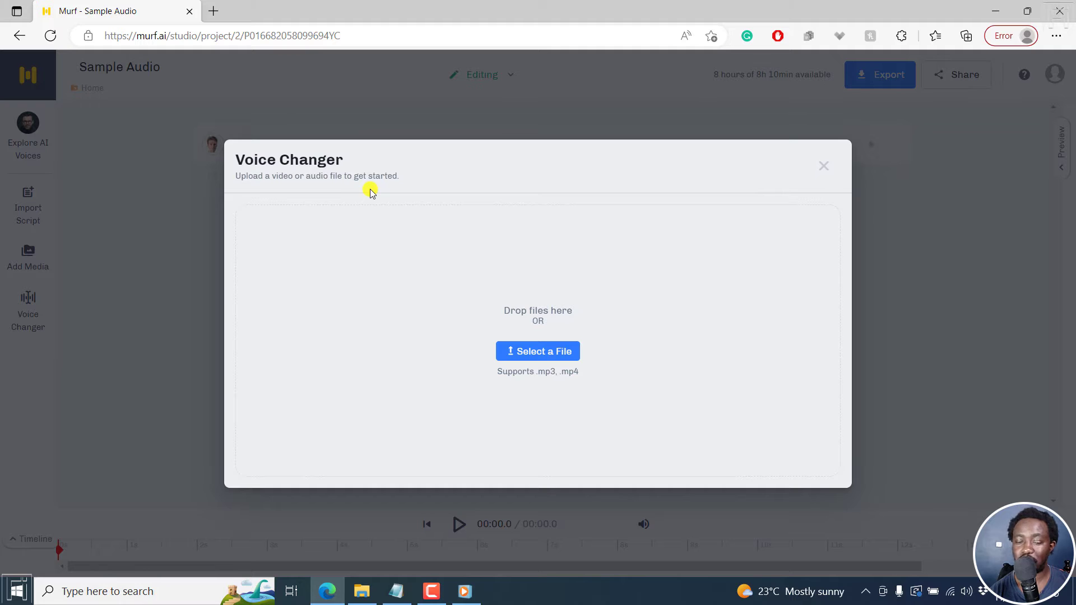
pyautogui.click(547, 356)
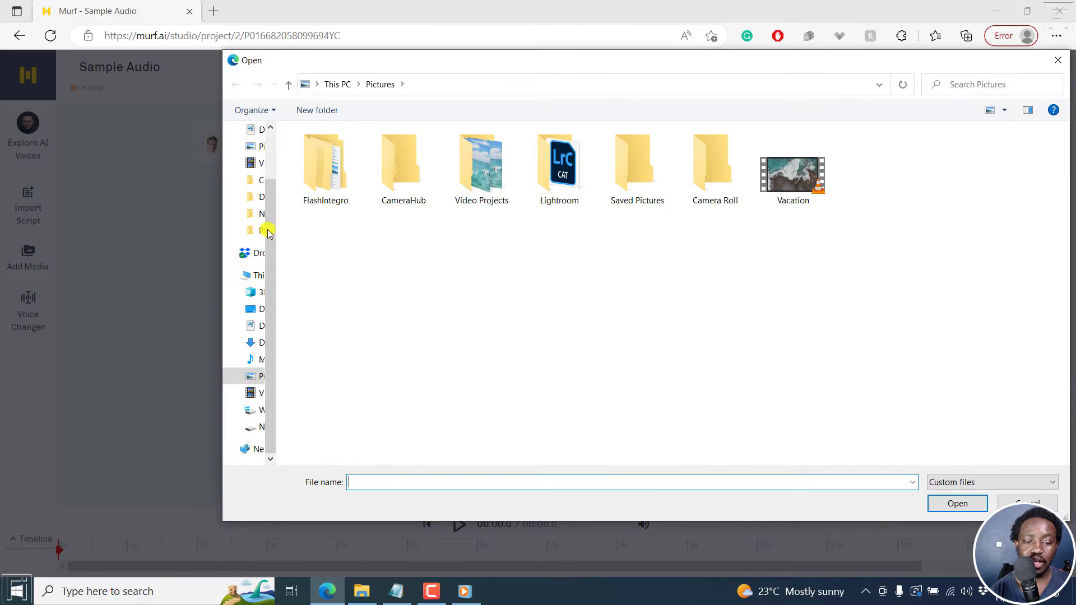
pyautogui.click(267, 232)
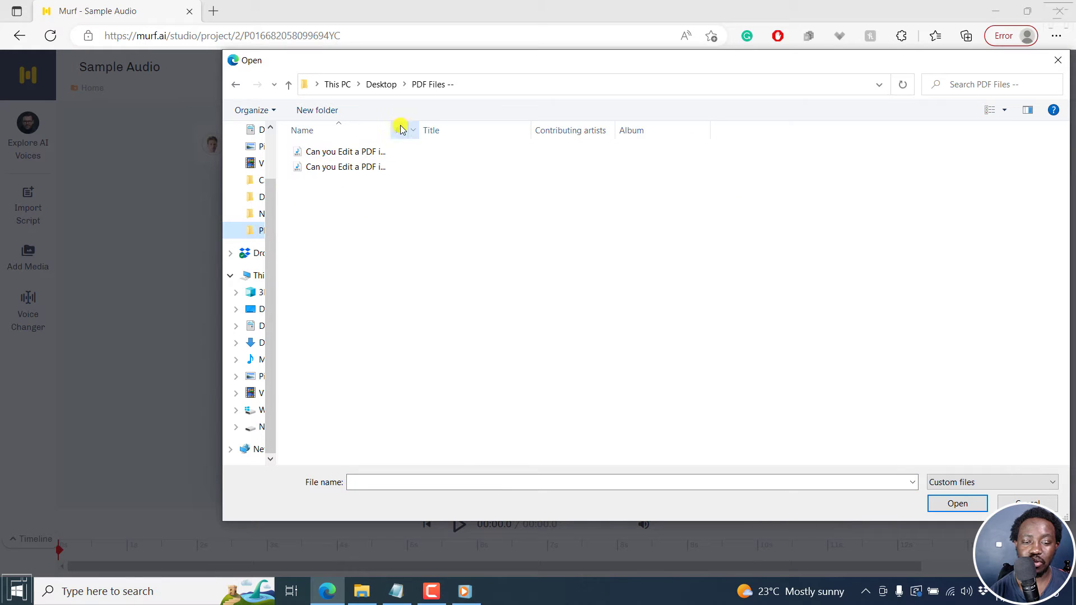
pyautogui.moveTo(400, 129); pyautogui.dragTo(615, 130)
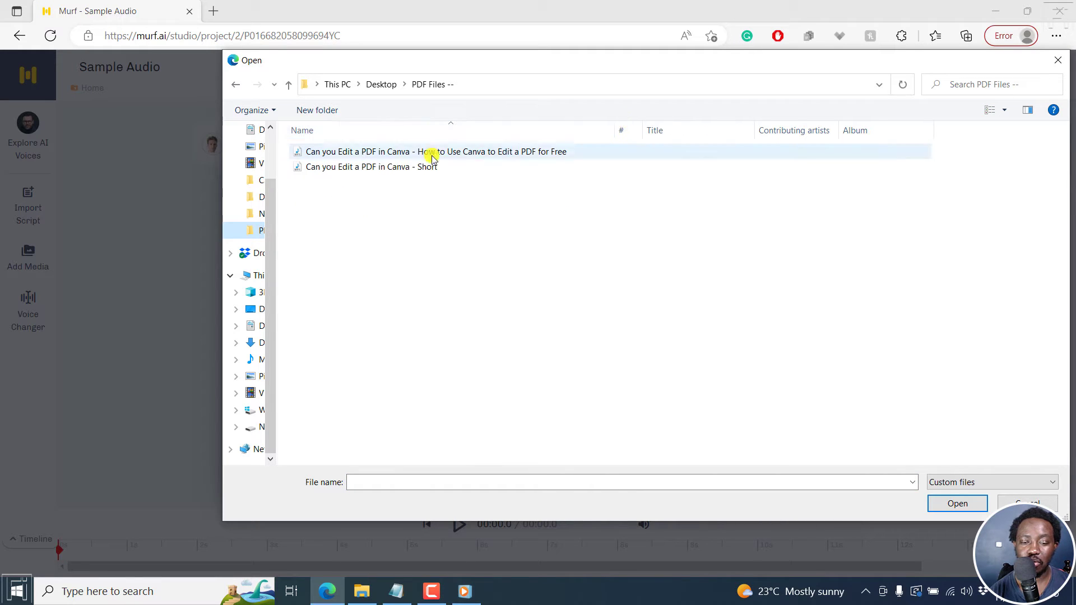
pyautogui.click(402, 168)
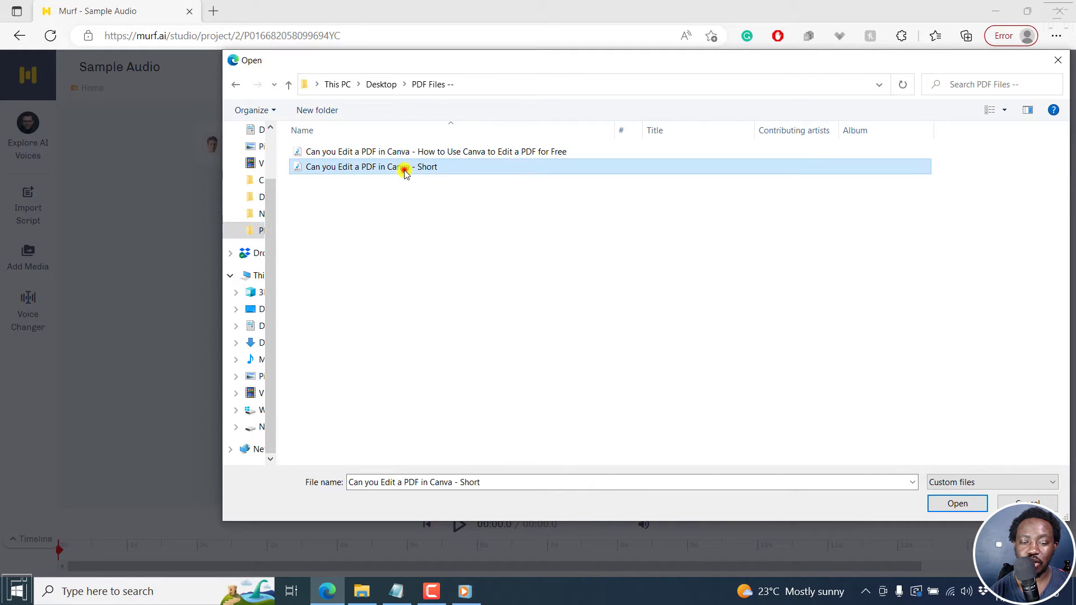
pyautogui.click(958, 504)
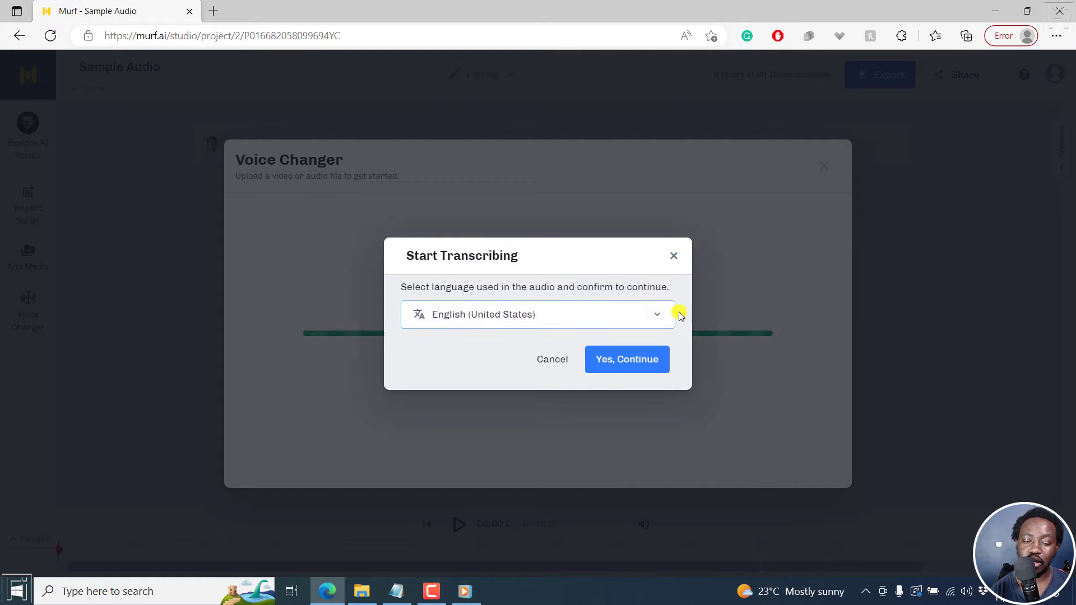
# Leave the transcription language on English (United States) and start transcribing
pyautogui.click(656, 314)
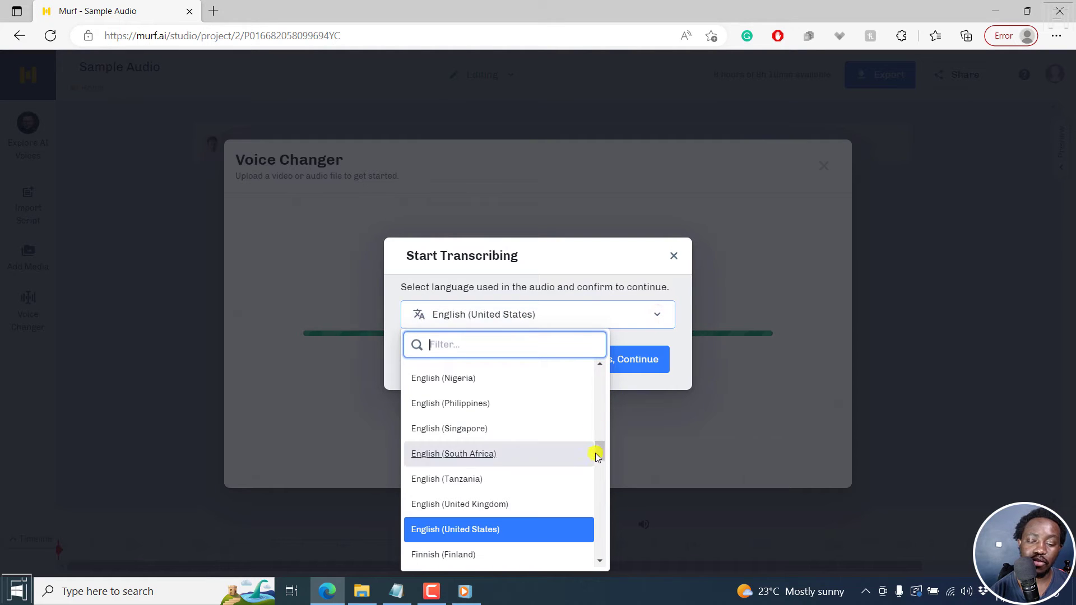
pyautogui.moveTo(596, 451); pyautogui.dragTo(600, 365)
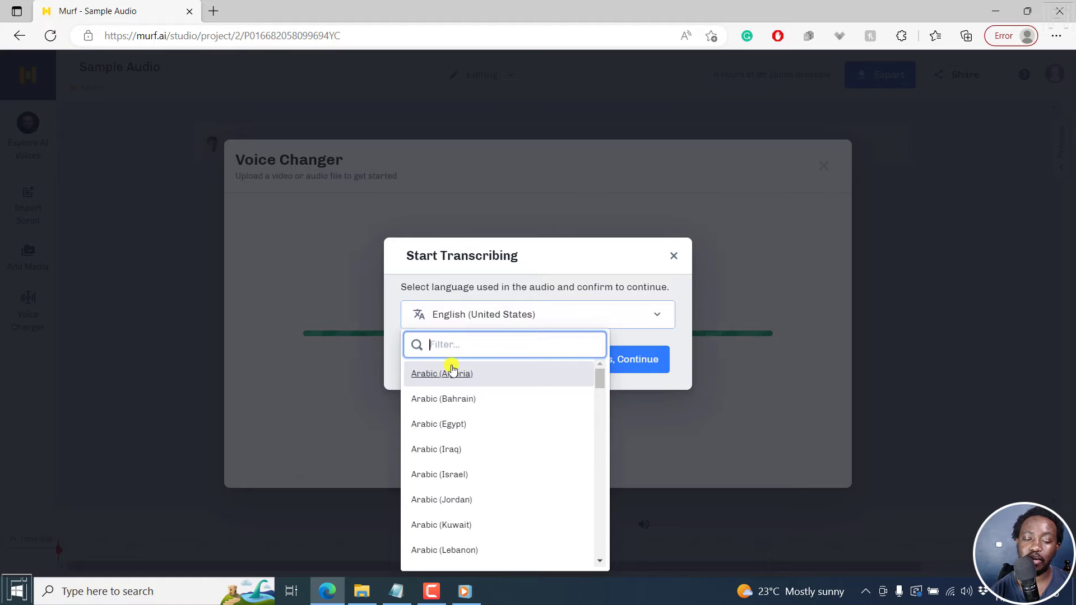
pyautogui.moveTo(602, 386); pyautogui.dragTo(609, 572)
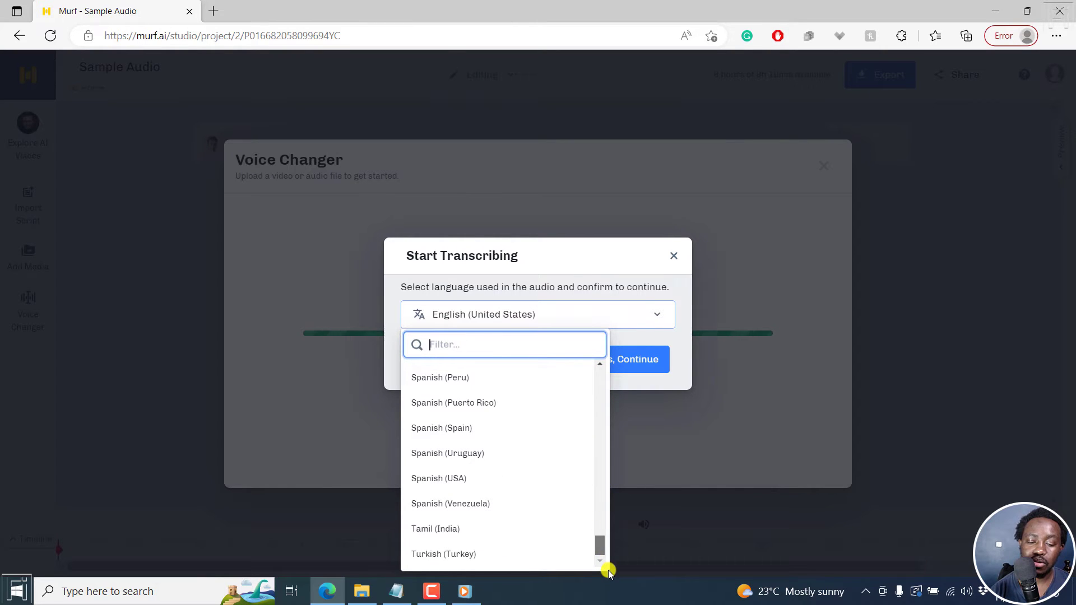
pyautogui.moveTo(604, 550); pyautogui.dragTo(611, 438)
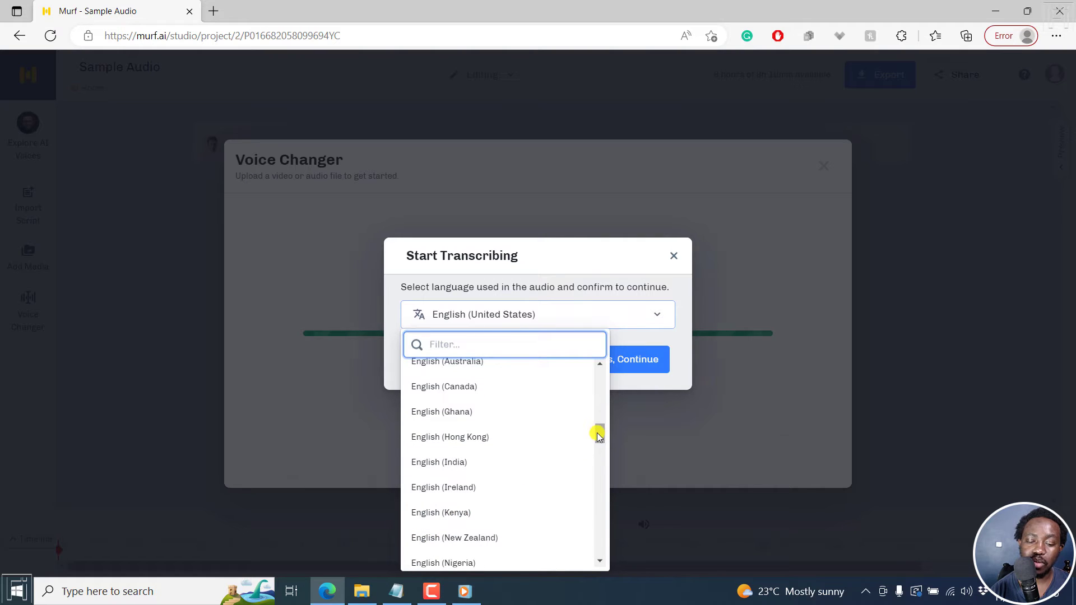
pyautogui.click(545, 262)
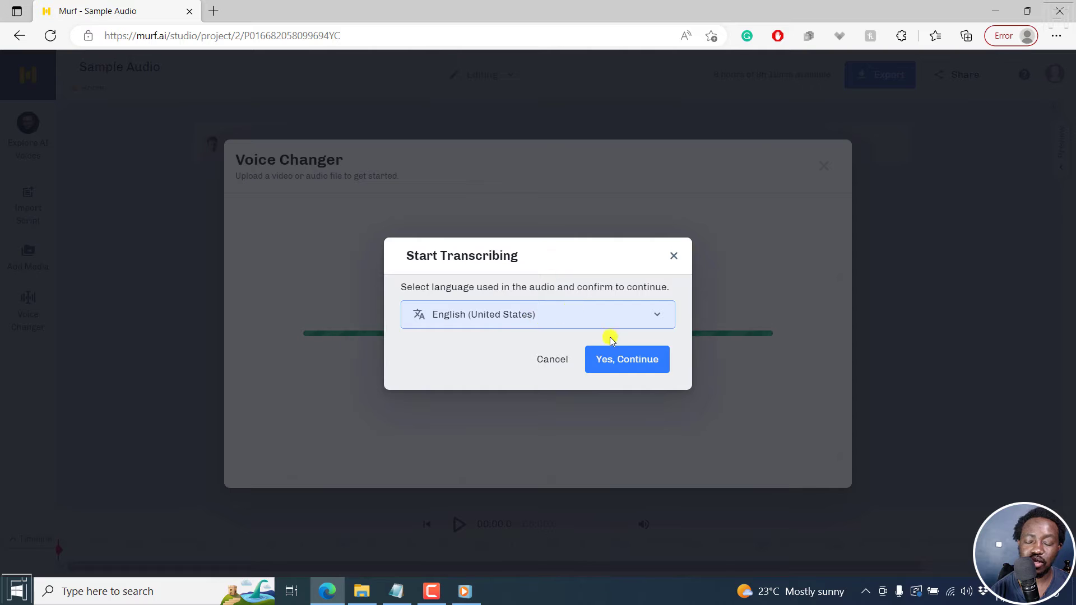
pyautogui.click(643, 364)
pyautogui.click(642, 364)
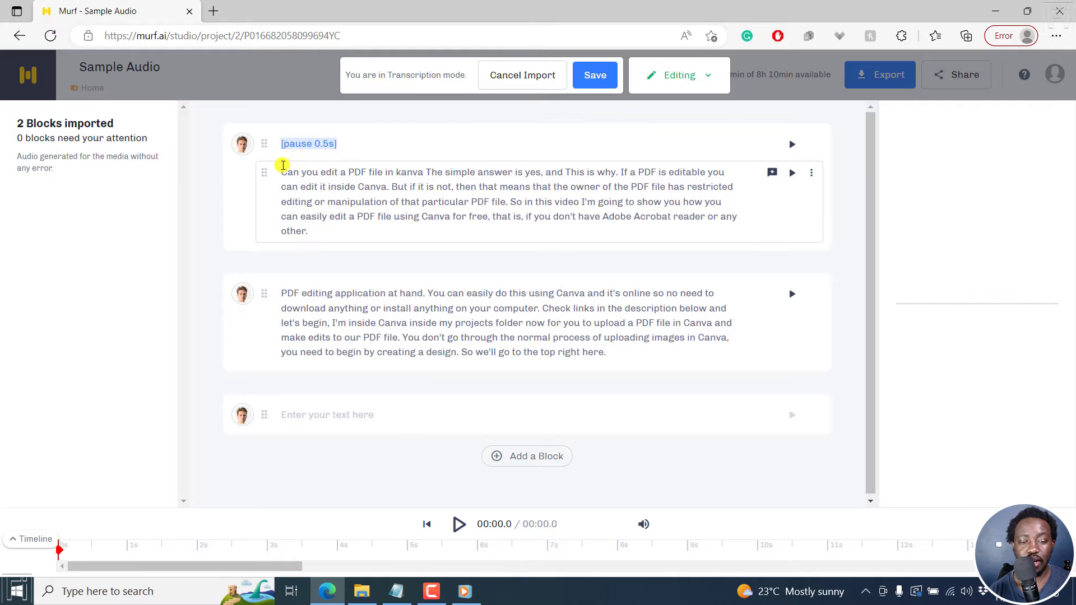
# Correct 'kanva' to 'Canva?' in the first block, save, and generate the narration
pyautogui.click(288, 169)
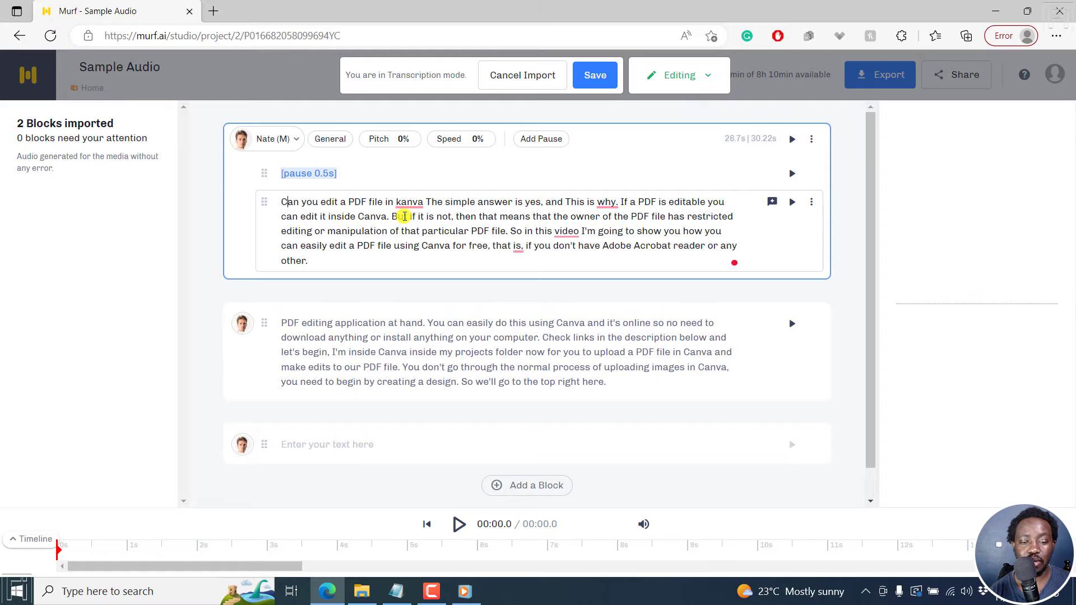
pyautogui.click(399, 203)
pyautogui.click(397, 202)
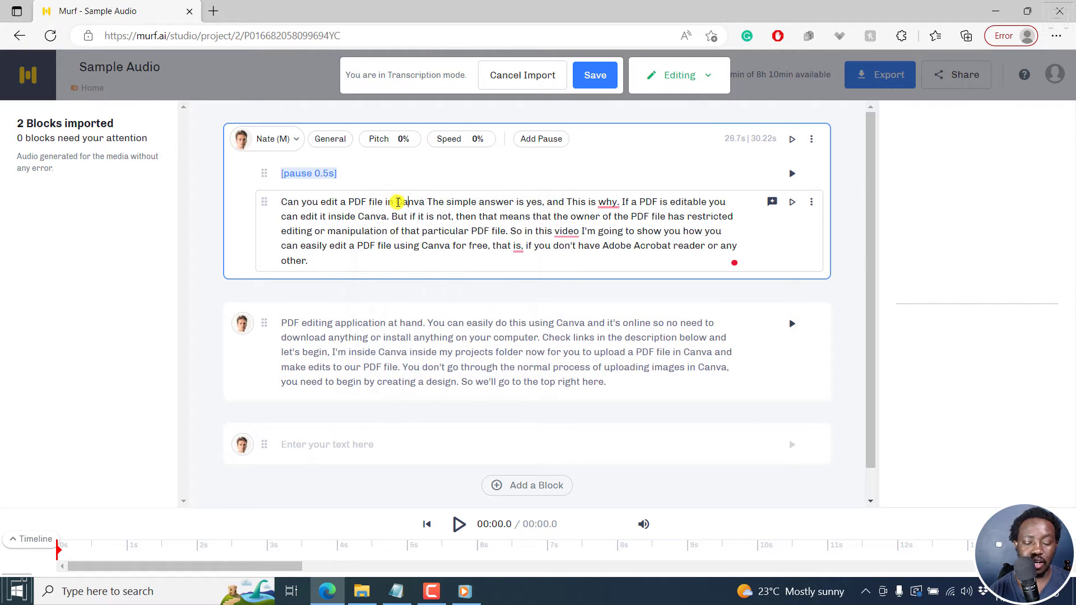
pyautogui.doubleClick(397, 202)
pyautogui.write('Canva?')
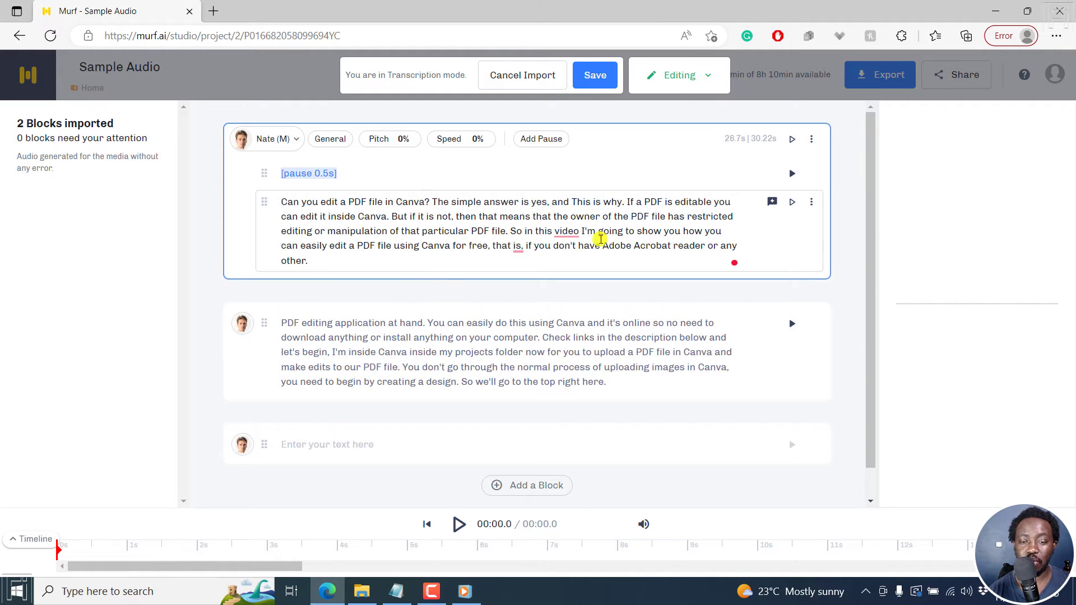
pyautogui.click(595, 79)
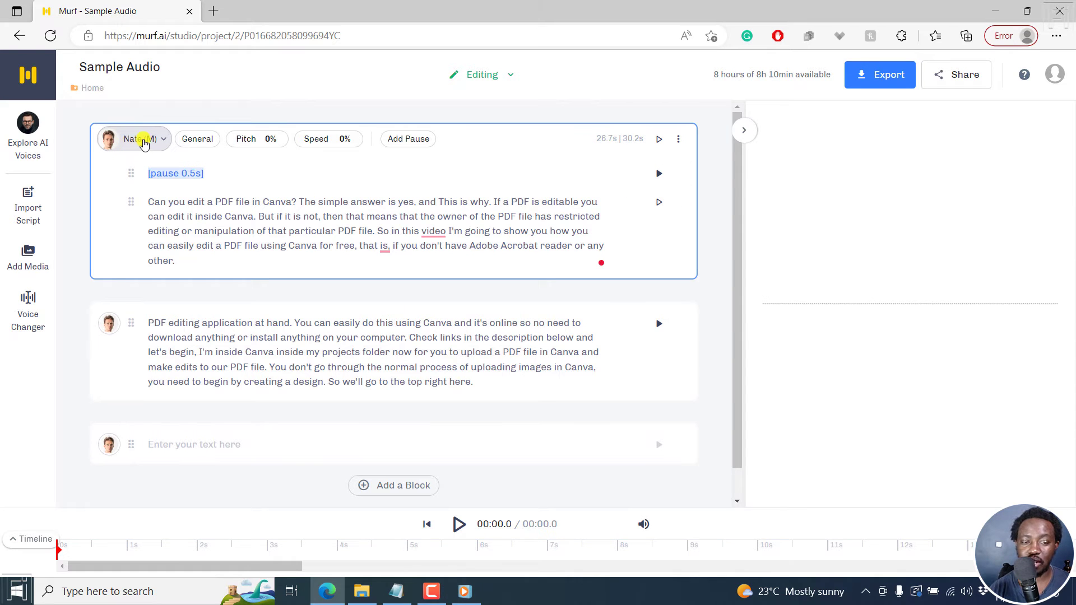
pyautogui.click(458, 524)
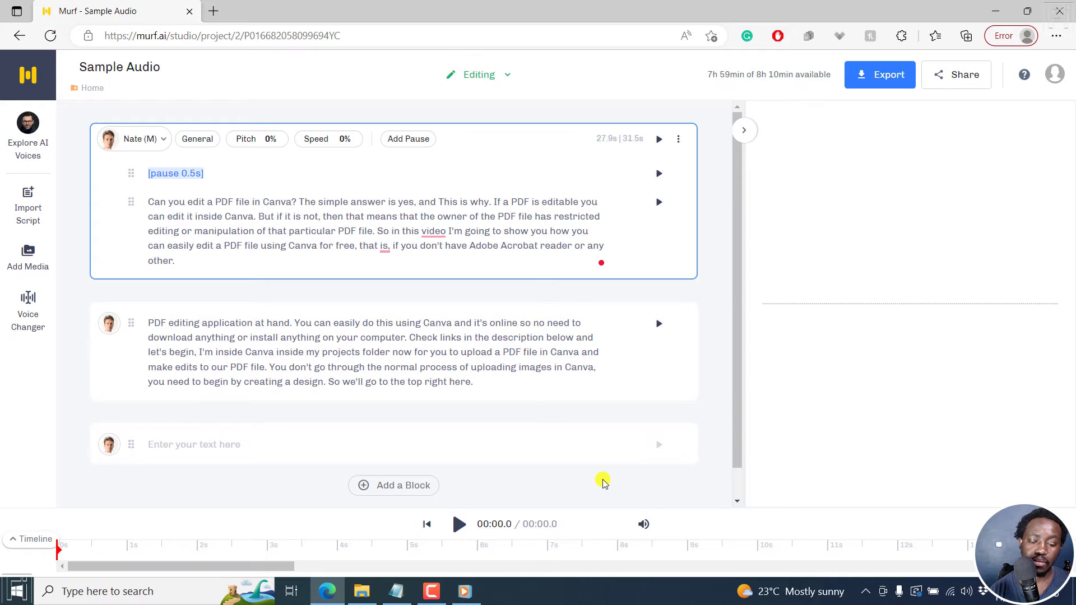
# Play the Nate (M) narration for about ten seconds, then pause it
pyautogui.click(458, 524)
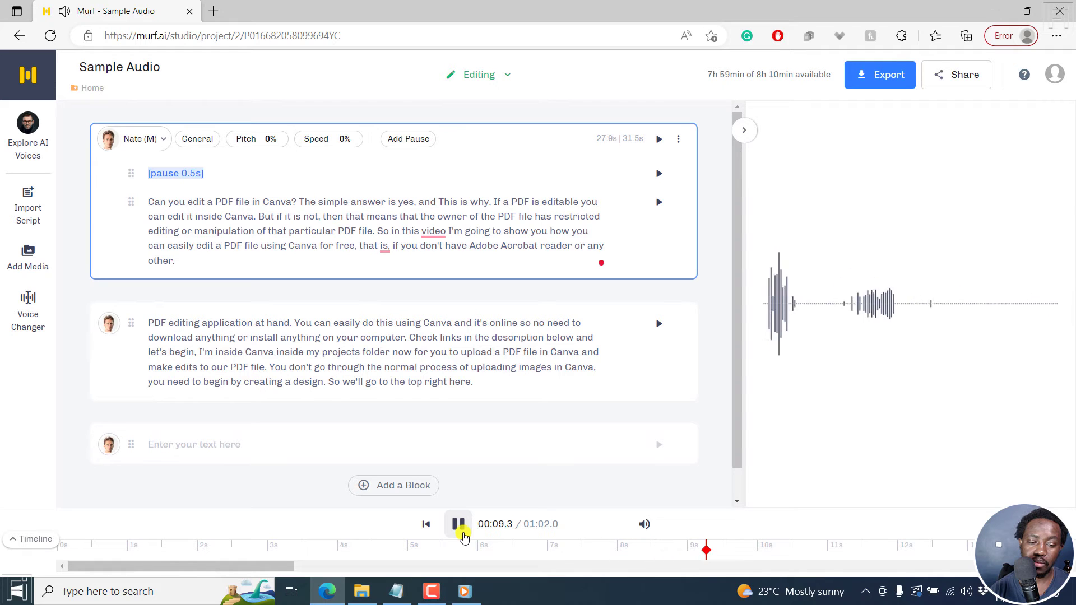
pyautogui.click(458, 524)
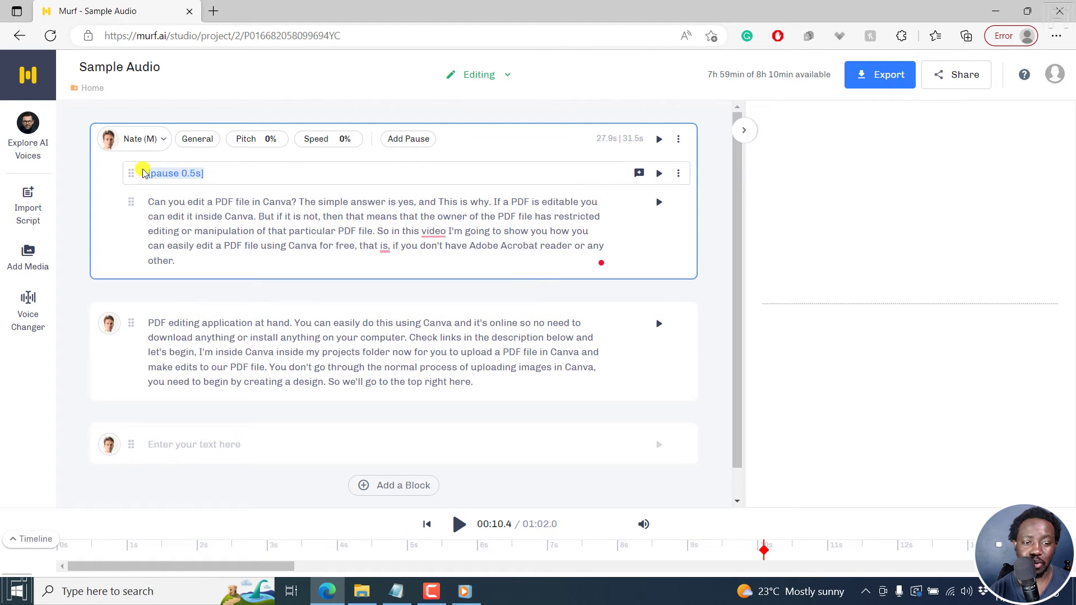
# Switch the first block's voice to Terrell (M), then generate and preview its audio
pyautogui.click(109, 145)
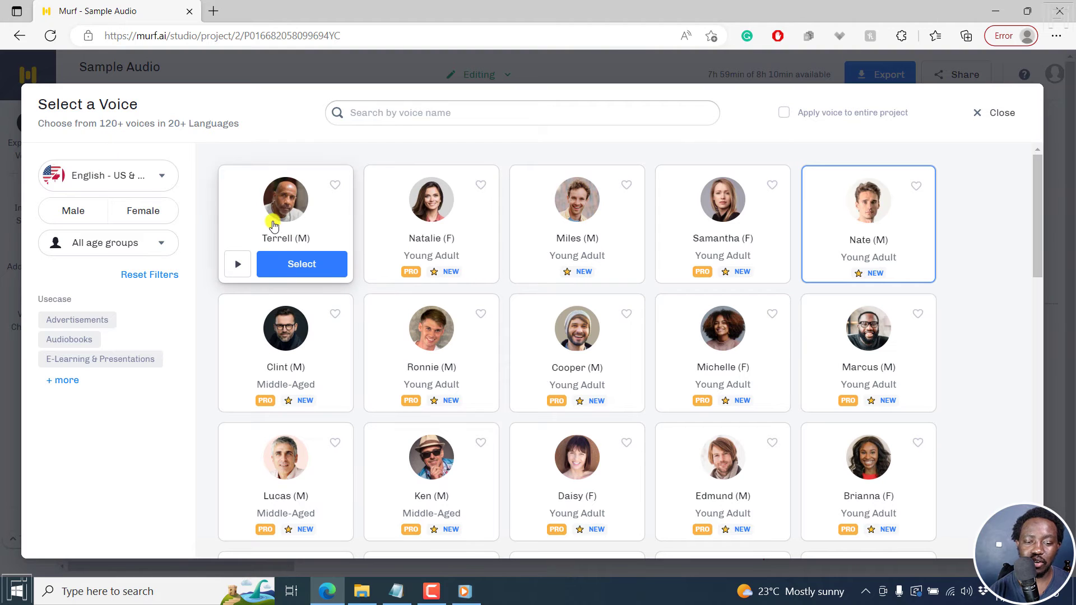
pyautogui.click(279, 196)
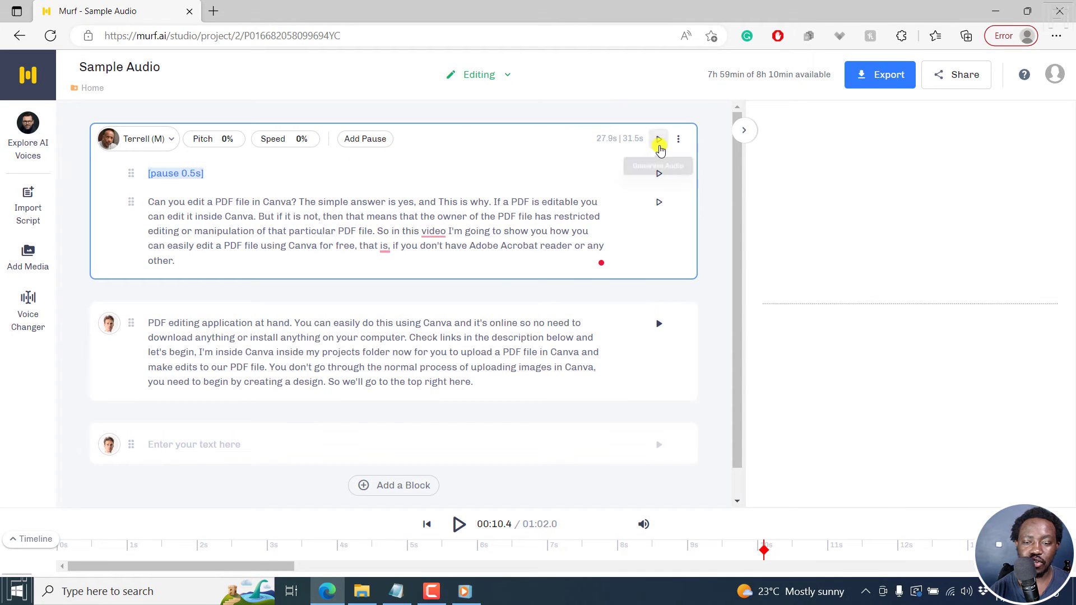
pyautogui.click(659, 140)
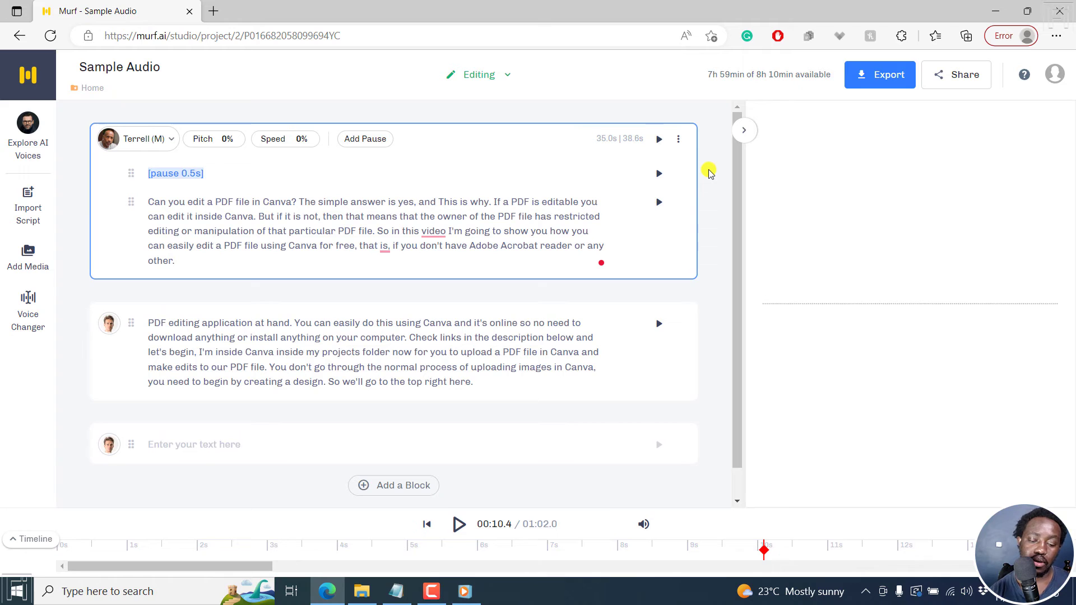
pyautogui.click(658, 140)
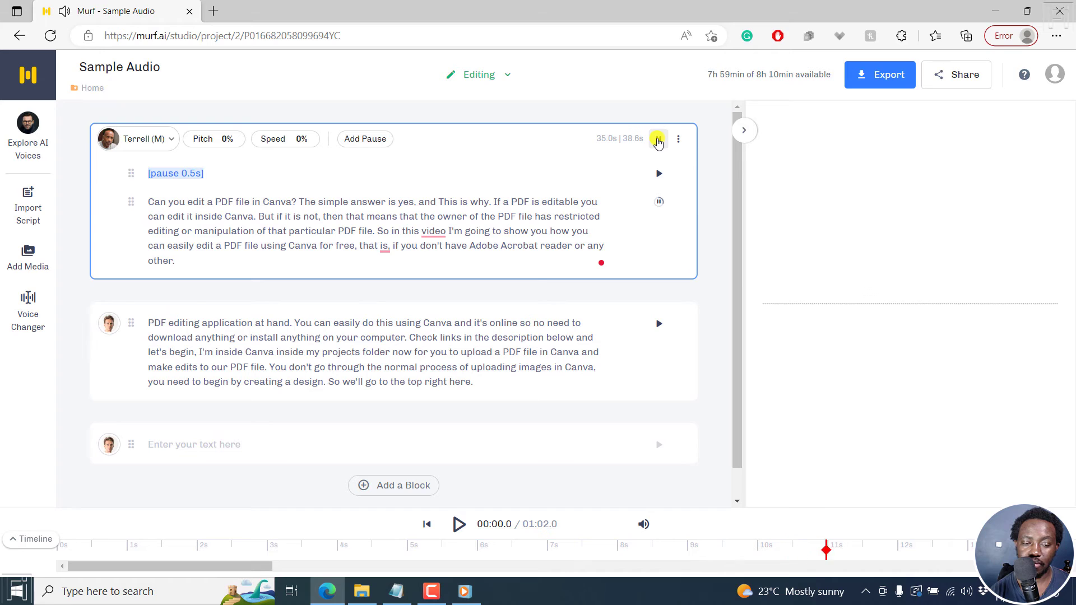
pyautogui.click(658, 141)
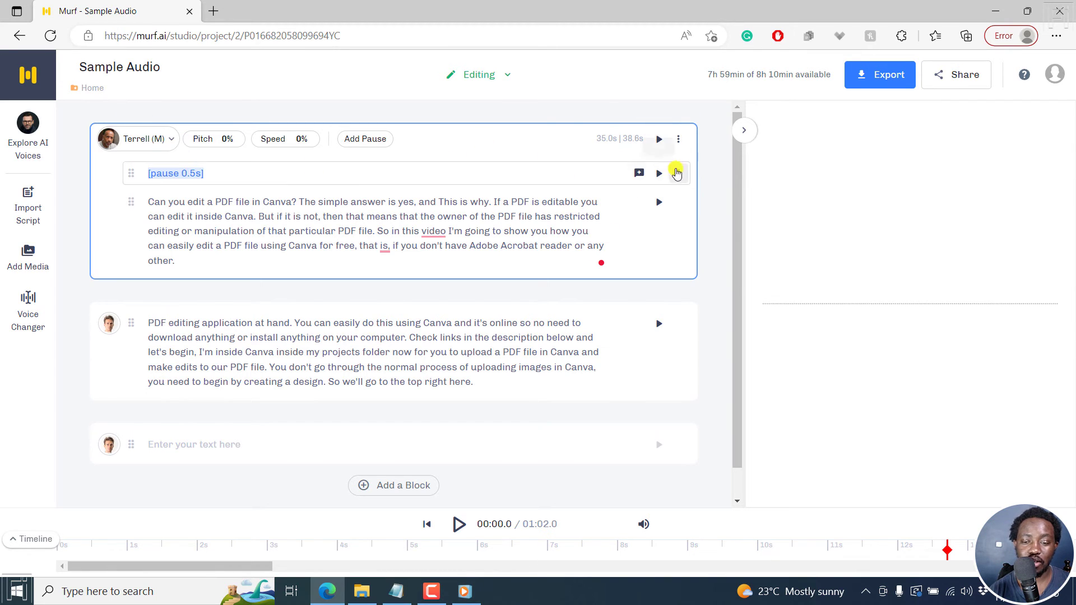
# Apply the first block's Terrell (M) settings to all blocks and regenerate the audio
pyautogui.click(678, 141)
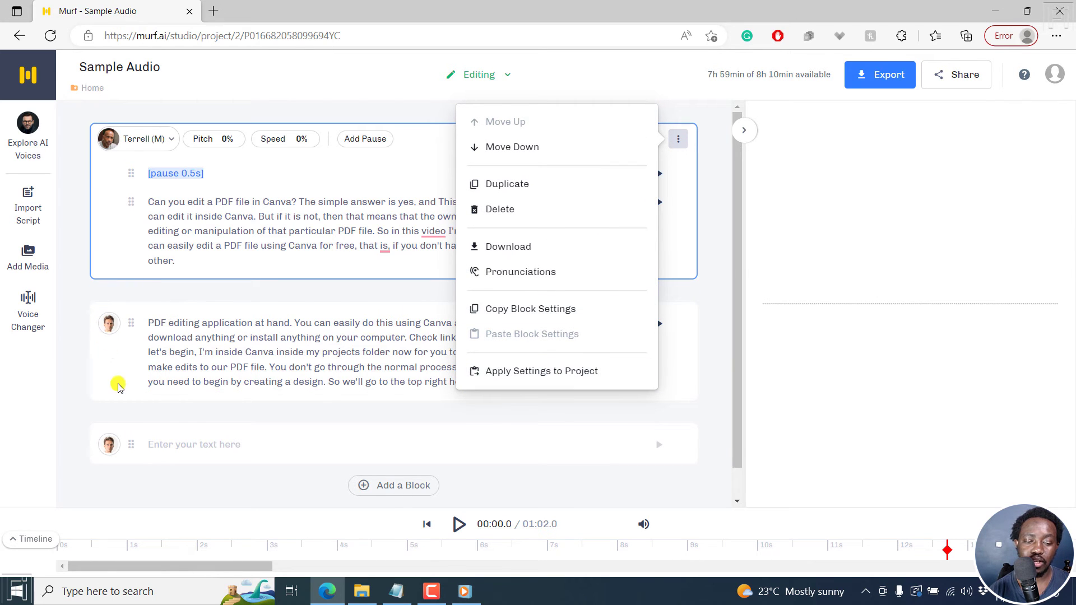
pyautogui.click(521, 374)
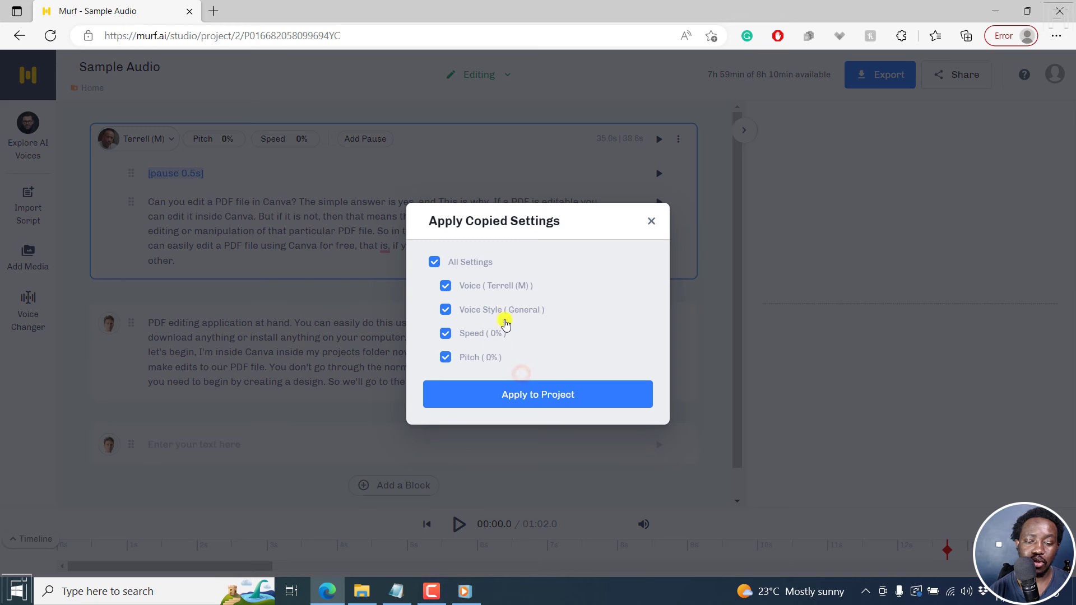
pyautogui.click(524, 394)
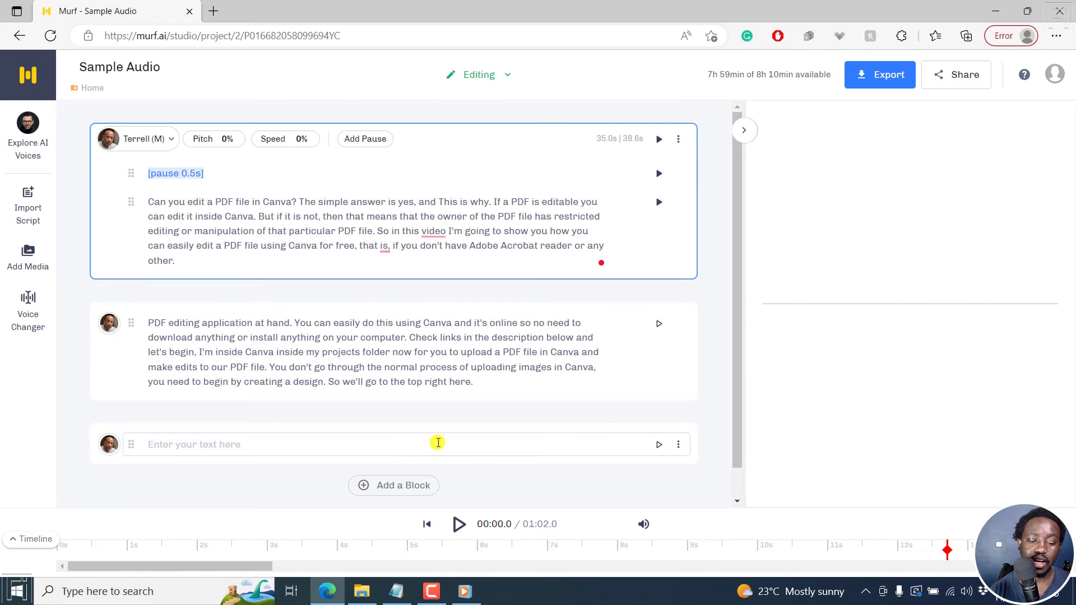
pyautogui.click(459, 524)
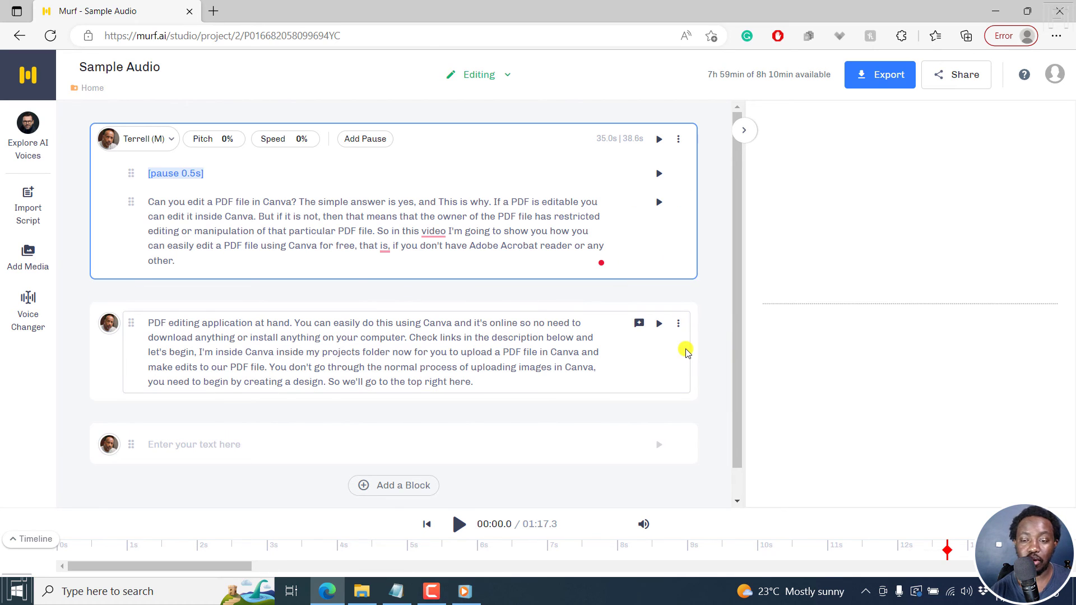
# Export a Voice Only single MP3 at medium quality, mono, and download Project_Sample-Audio.mp3
pyautogui.click(877, 79)
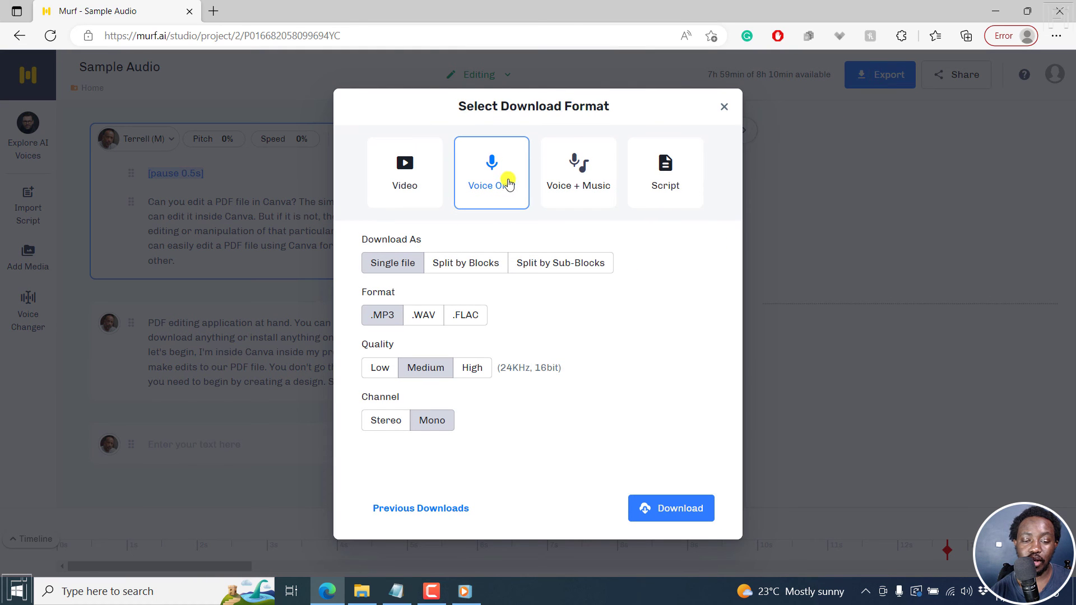
pyautogui.click(389, 265)
pyautogui.click(374, 317)
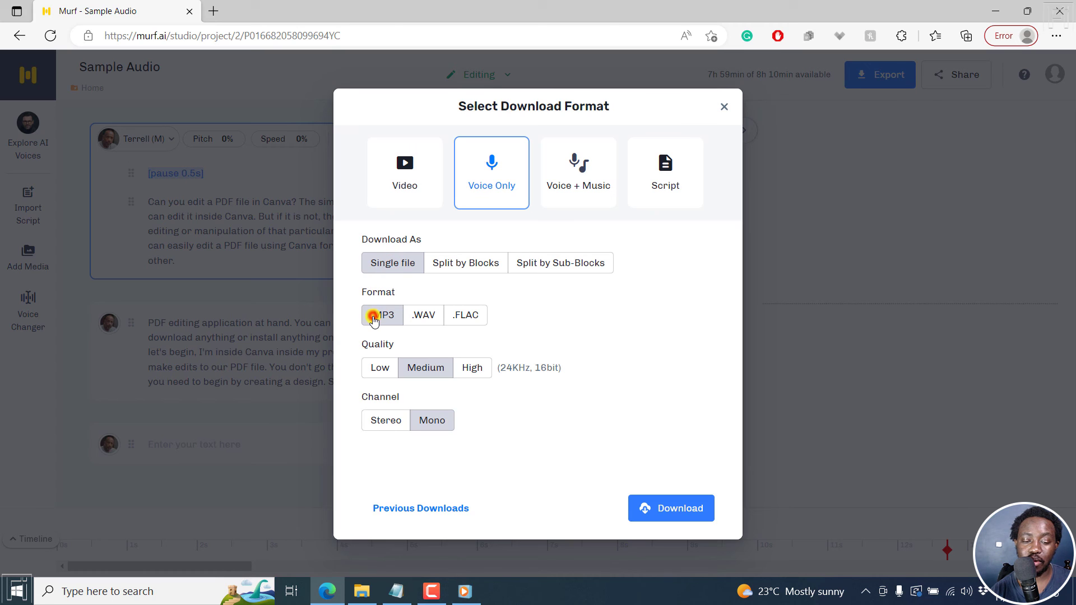
pyautogui.click(425, 364)
pyautogui.click(439, 422)
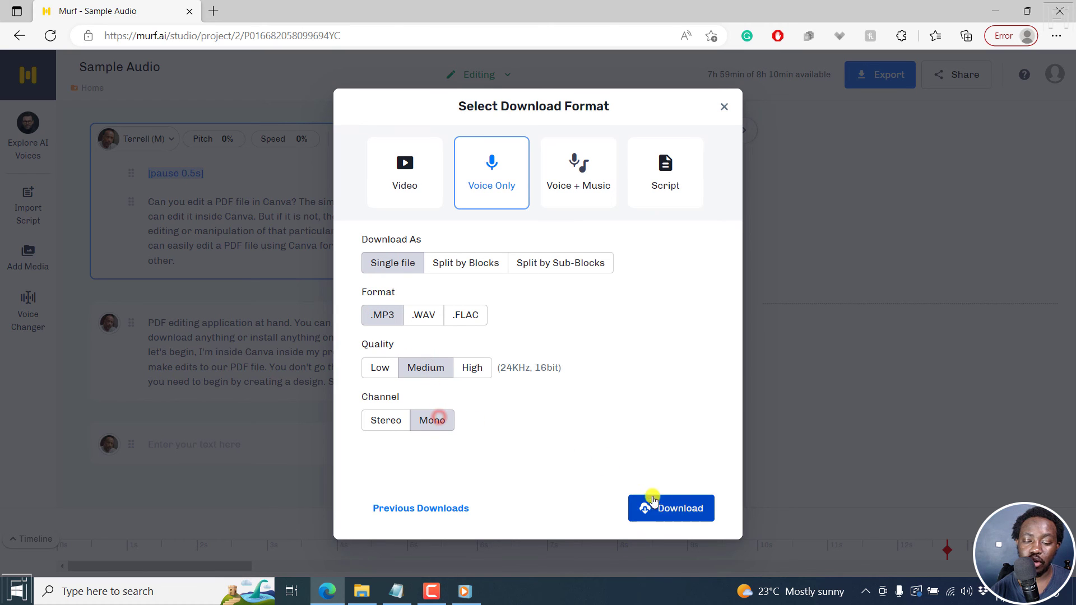
pyautogui.click(670, 509)
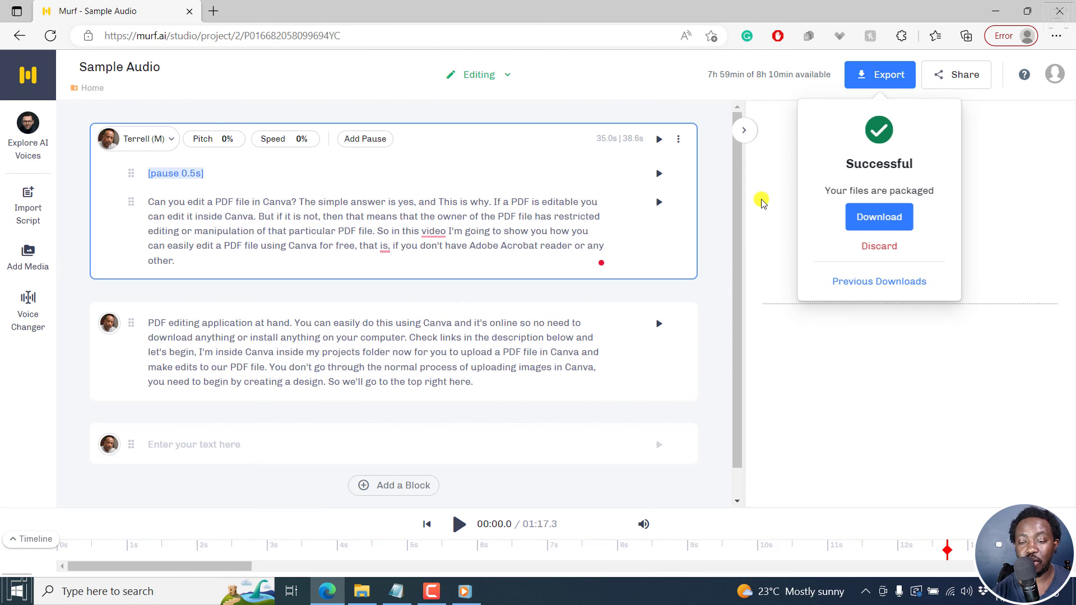
pyautogui.click(889, 217)
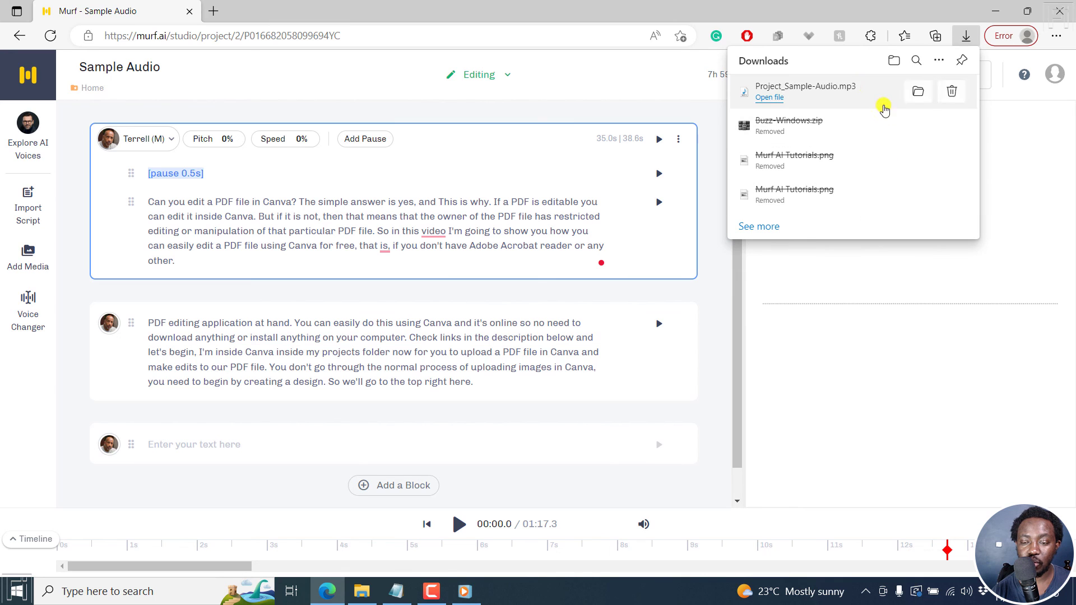
# Play the downloaded Project_Sample-Audio MP3, then add the original Canva Short MP3 to the Media Player list
pyautogui.click(846, 91)
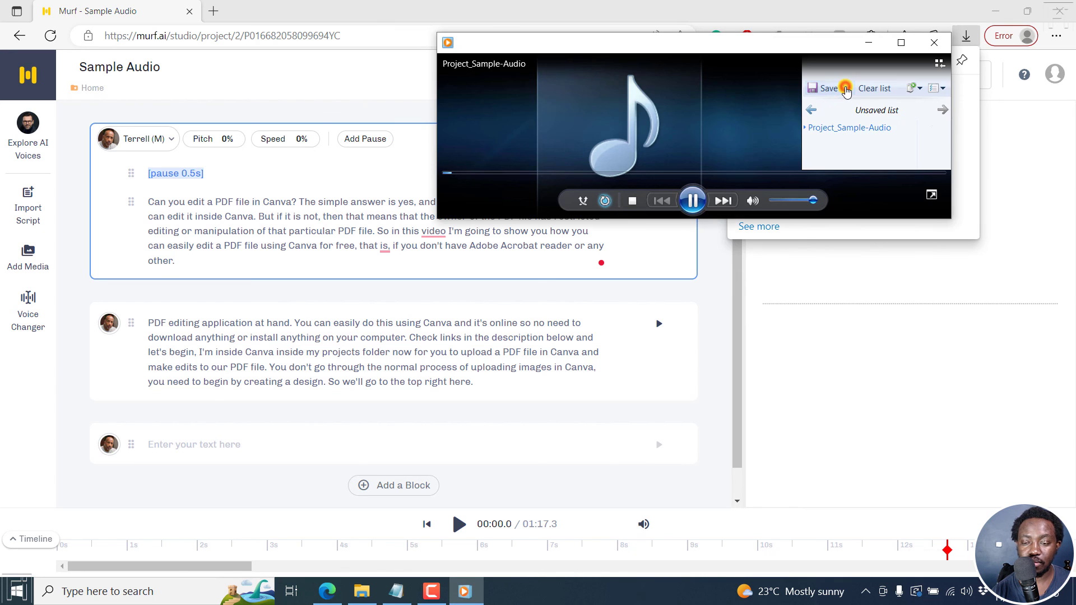
pyautogui.click(694, 202)
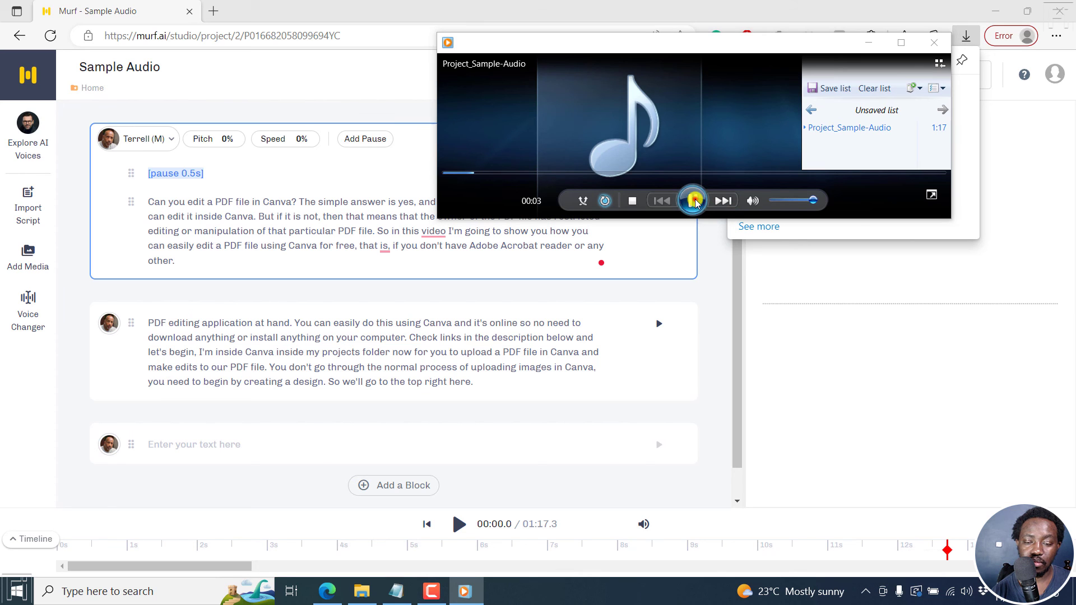
pyautogui.click(361, 591)
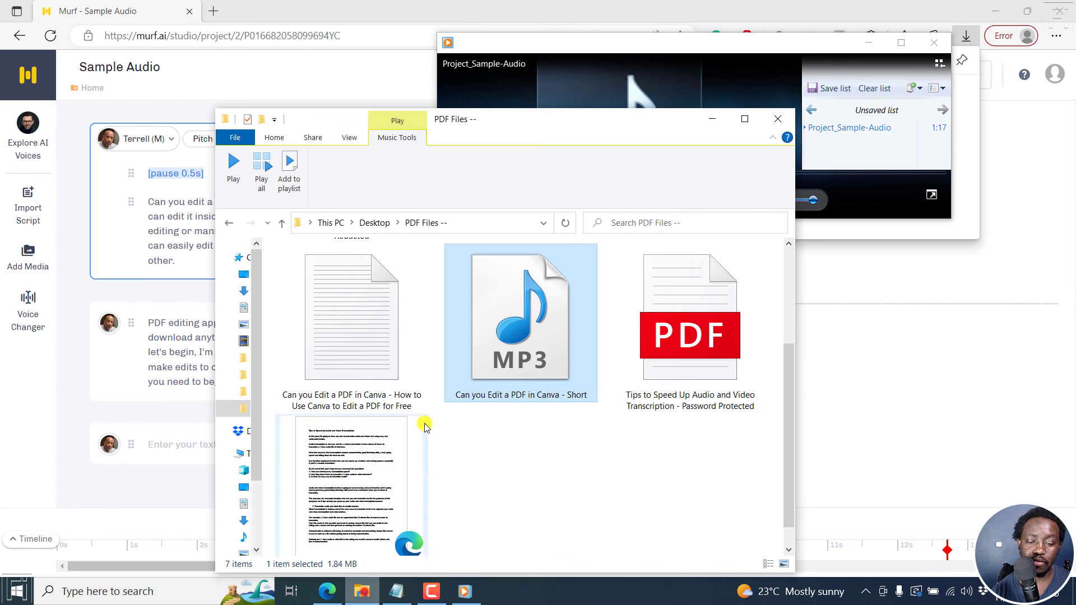
pyautogui.rightClick(498, 345)
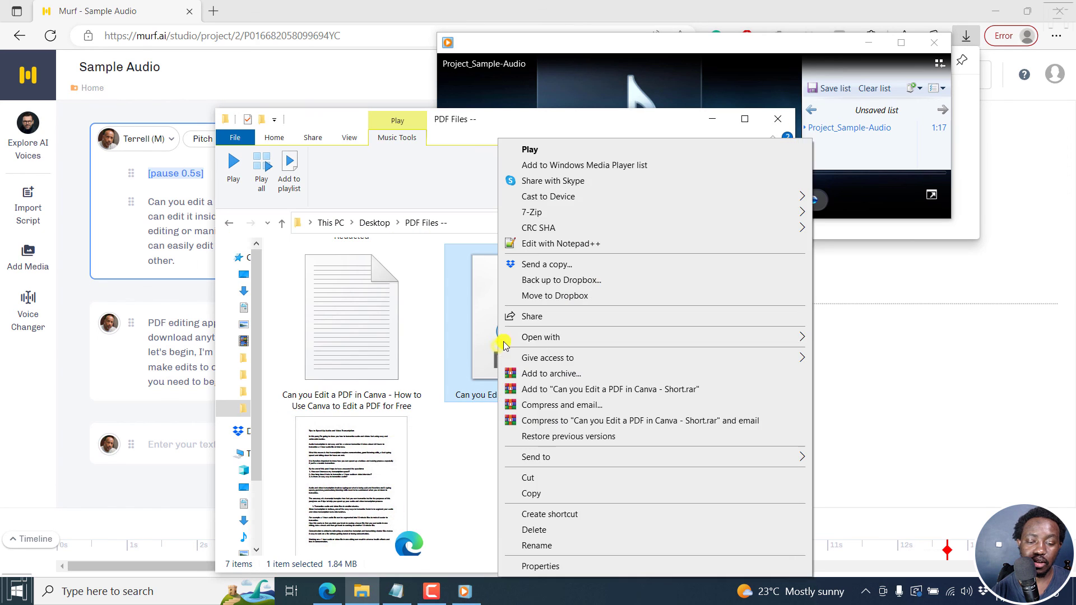
pyautogui.click(590, 164)
pyautogui.click(712, 119)
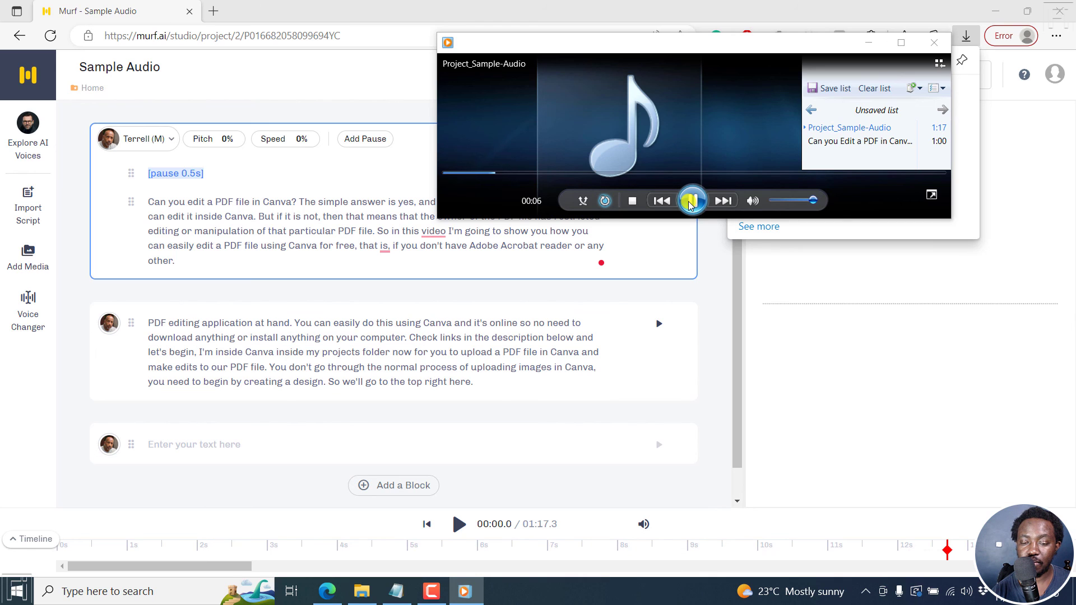
# Play the original recording, replay the exported track to compare, then return to Murf
pyautogui.click(721, 201)
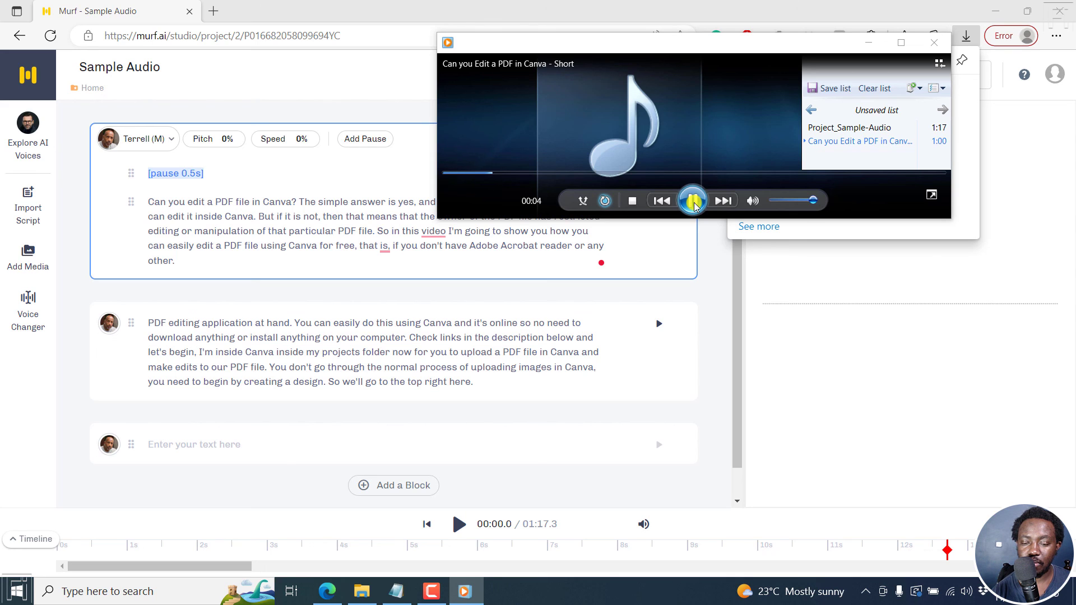
pyautogui.click(693, 201)
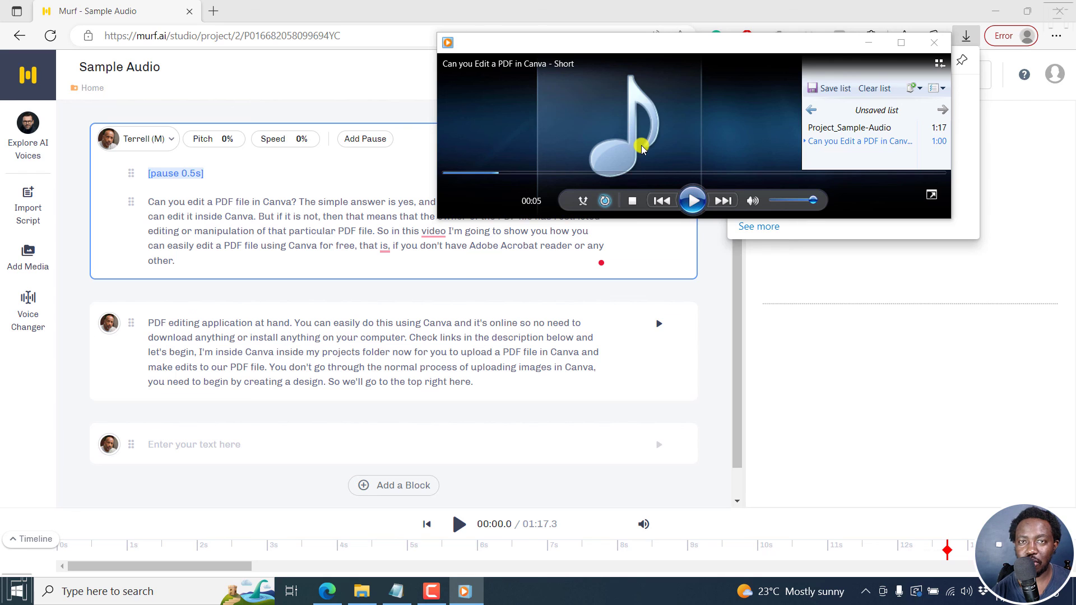
pyautogui.doubleClick(840, 127)
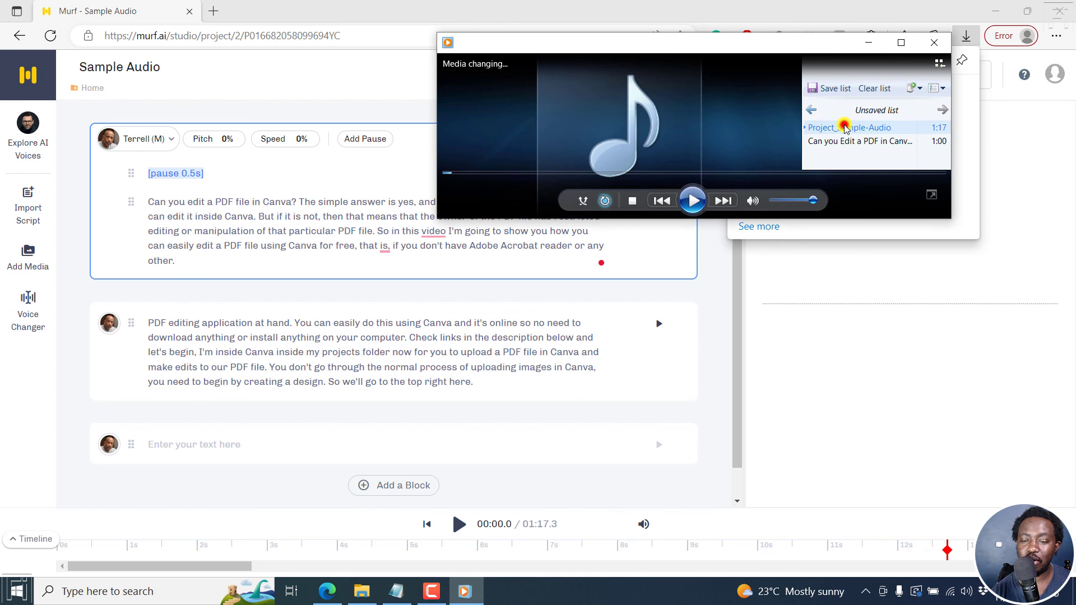
pyautogui.click(699, 202)
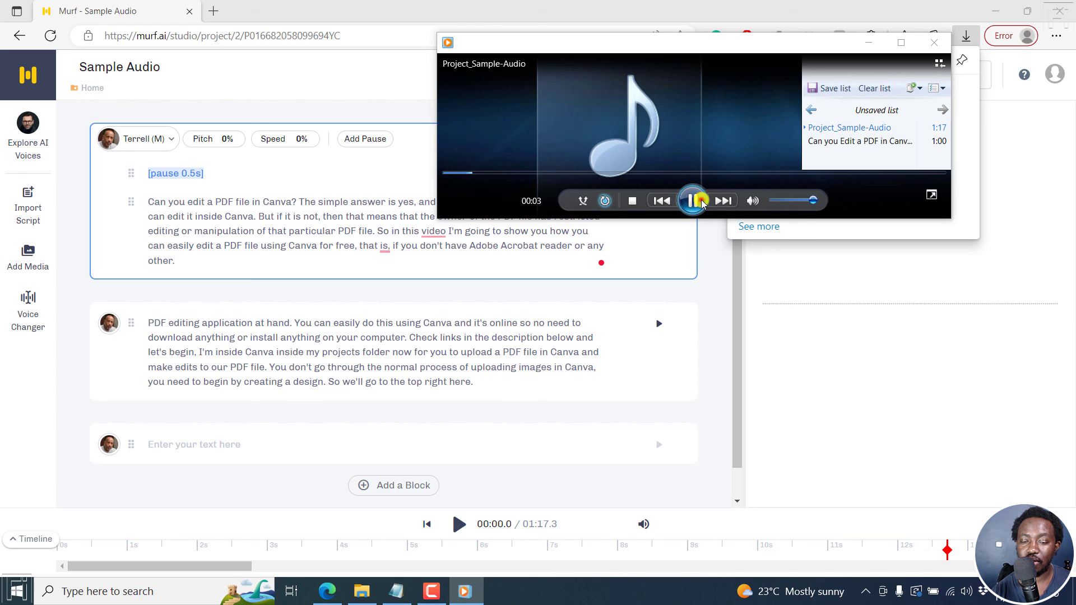
pyautogui.click(533, 12)
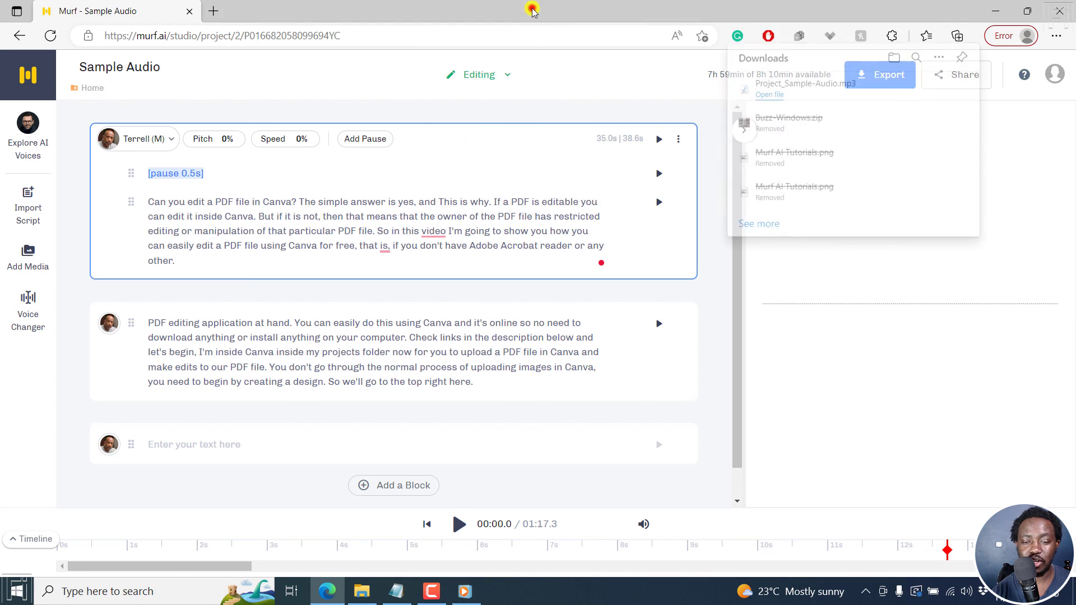
pyautogui.click(723, 184)
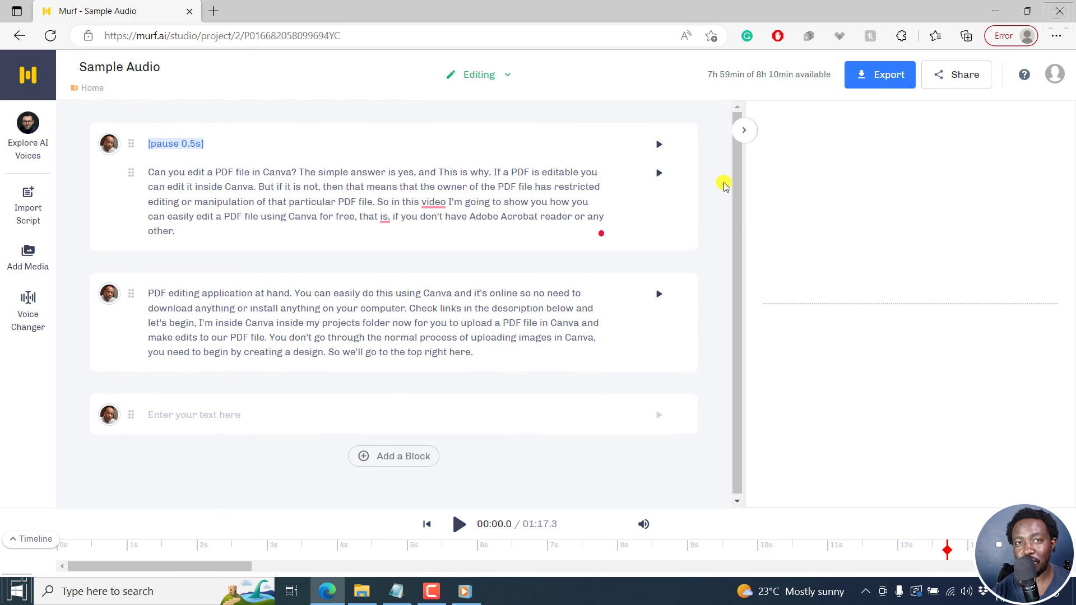